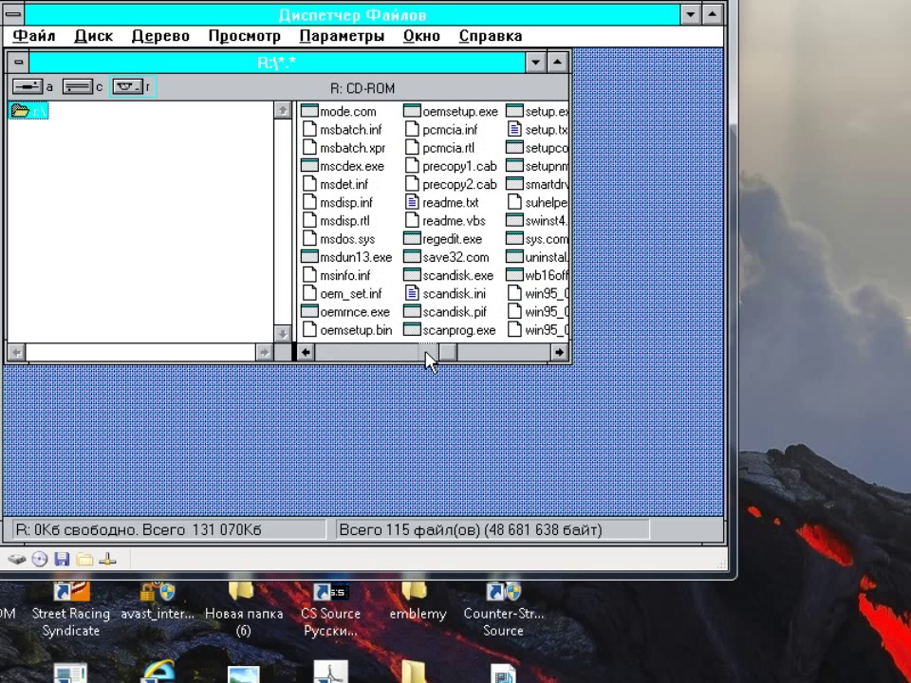
# Run setup.exe from the CD-ROM drive R: in File Manager
pyautogui.doubleClick(543, 112)
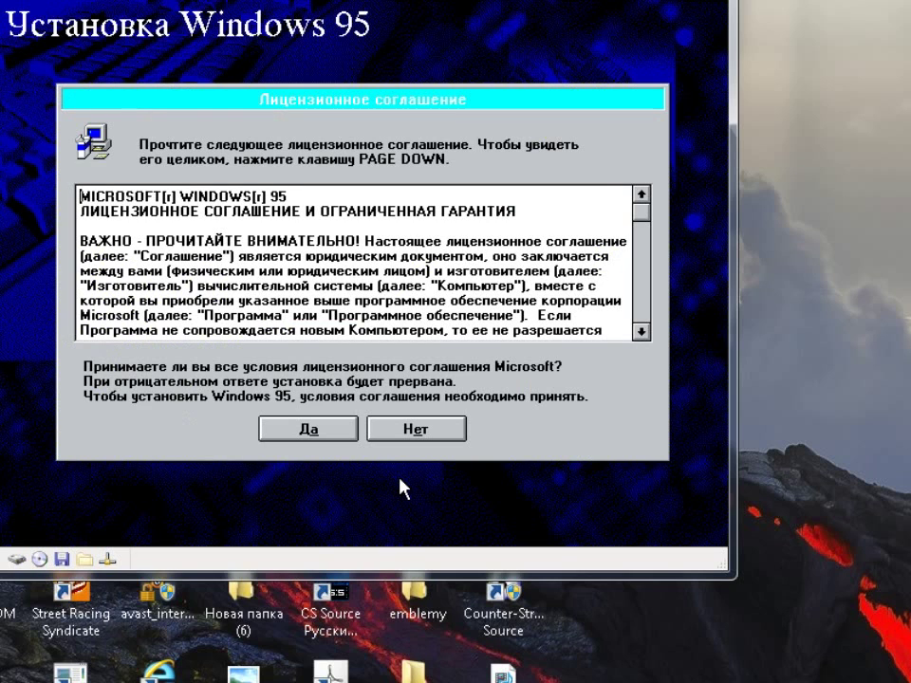
# Accept the licence, keep the default install folder, and choose to back up old system files
pyautogui.click(313, 430)
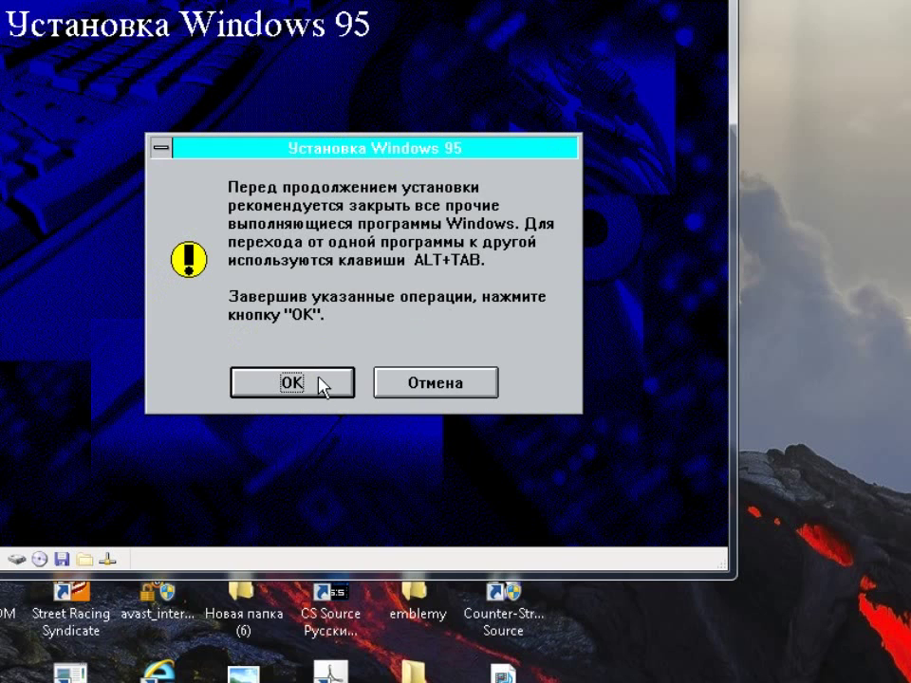
pyautogui.click(319, 384)
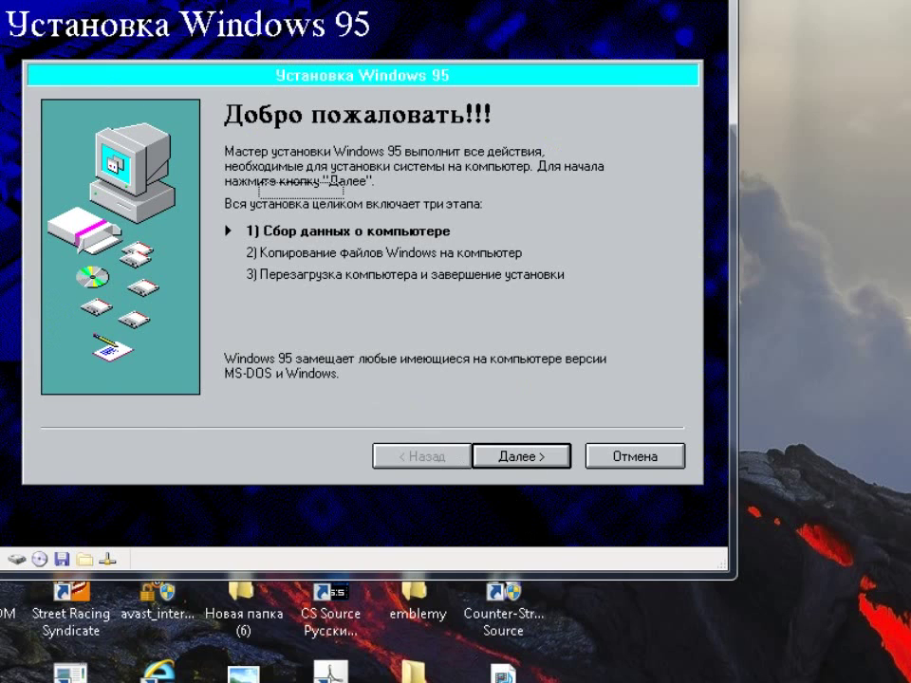
pyautogui.click(525, 456)
pyautogui.click(525, 456)
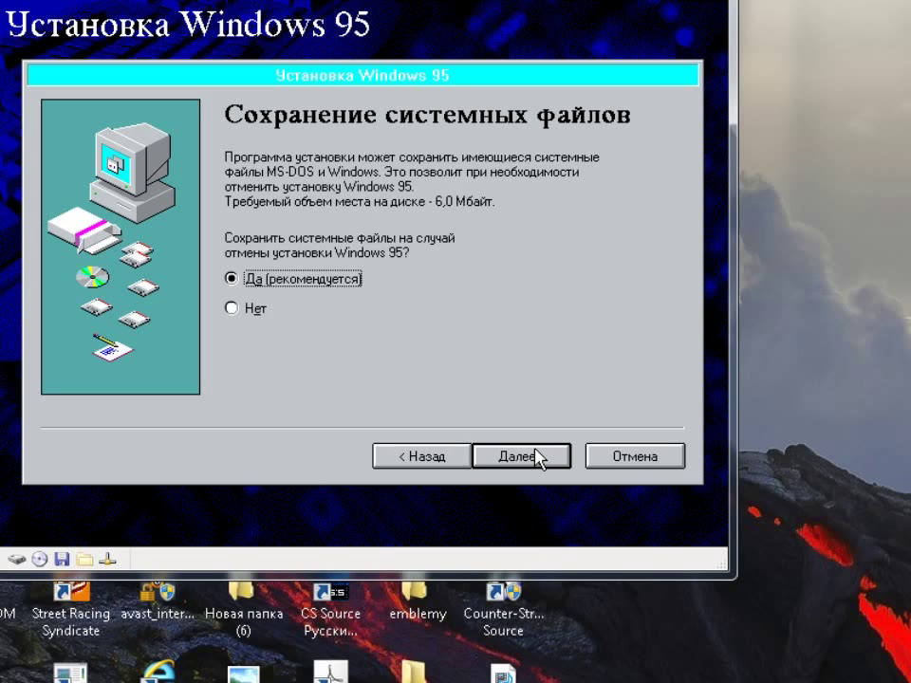
pyautogui.click(537, 457)
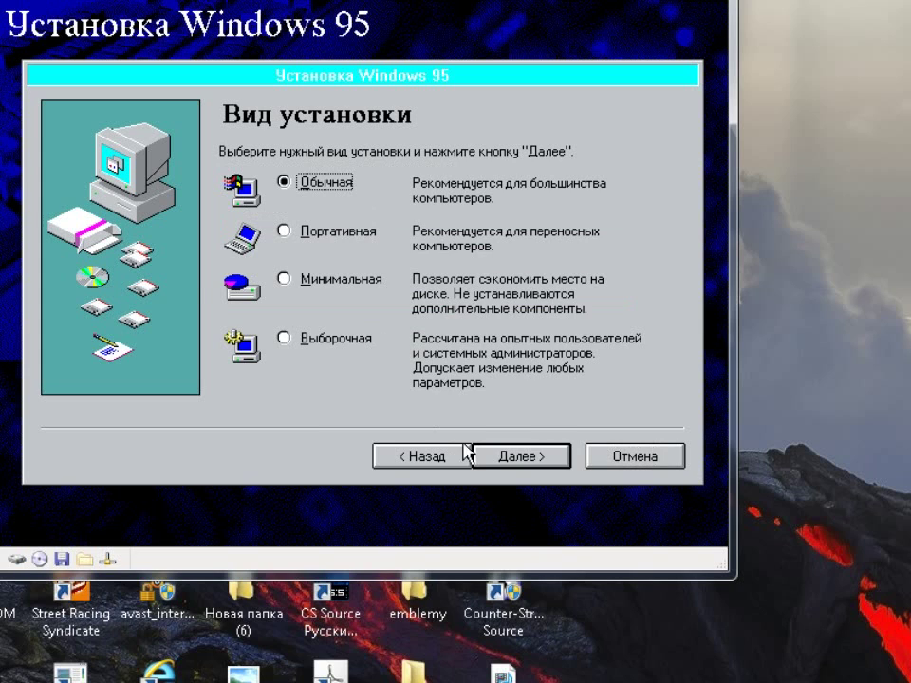
# Choose the typical installation and set the organisation to Москва
pyautogui.click(519, 457)
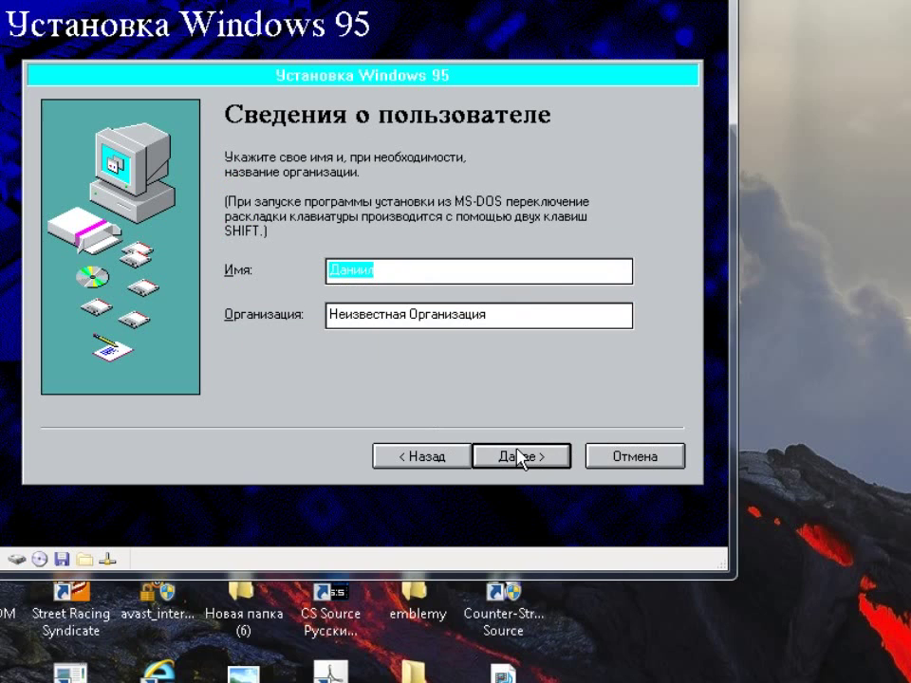
pyautogui.moveTo(530, 311); pyautogui.dragTo(266, 322)
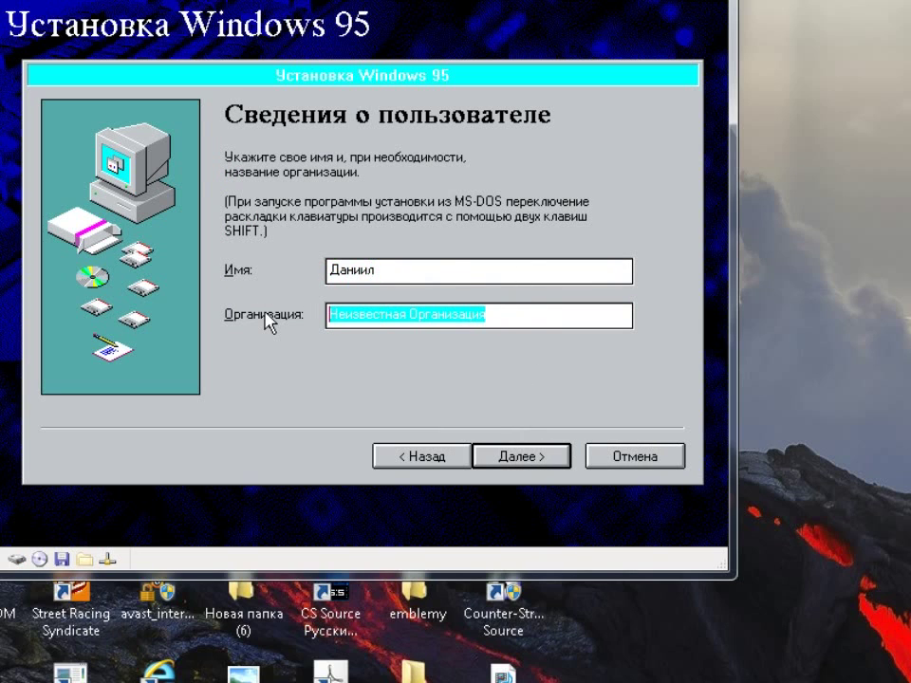
pyautogui.write('Ц')
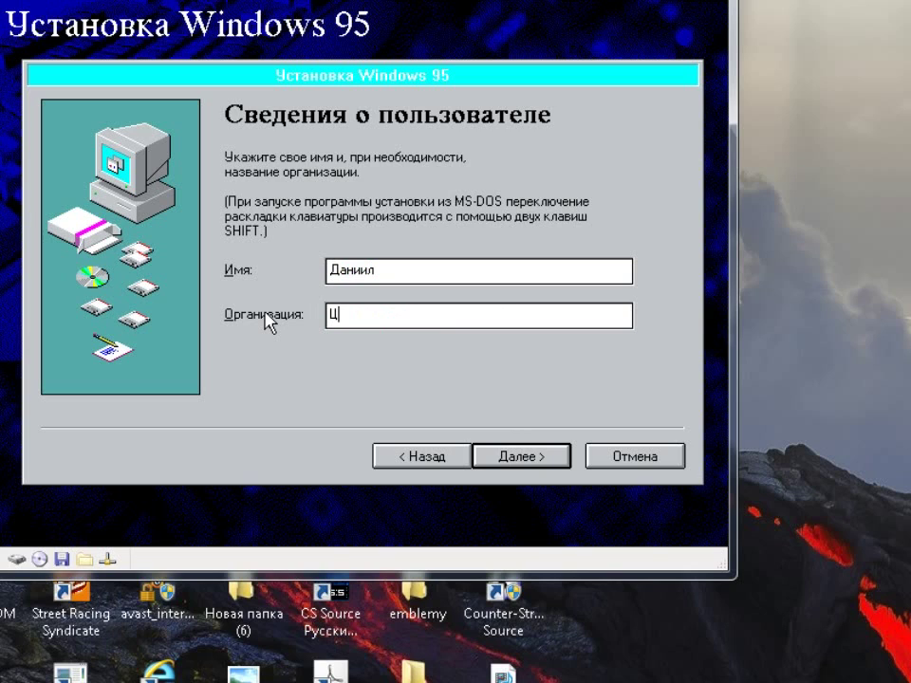
pyautogui.press('BackSpace')
pyautogui.write('Москва')
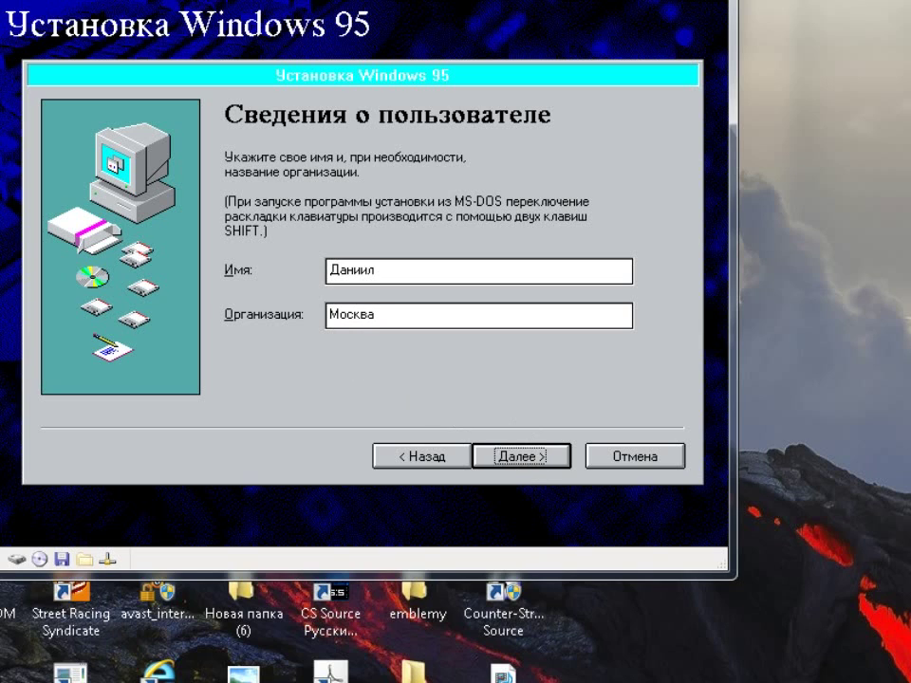
pyautogui.click(512, 458)
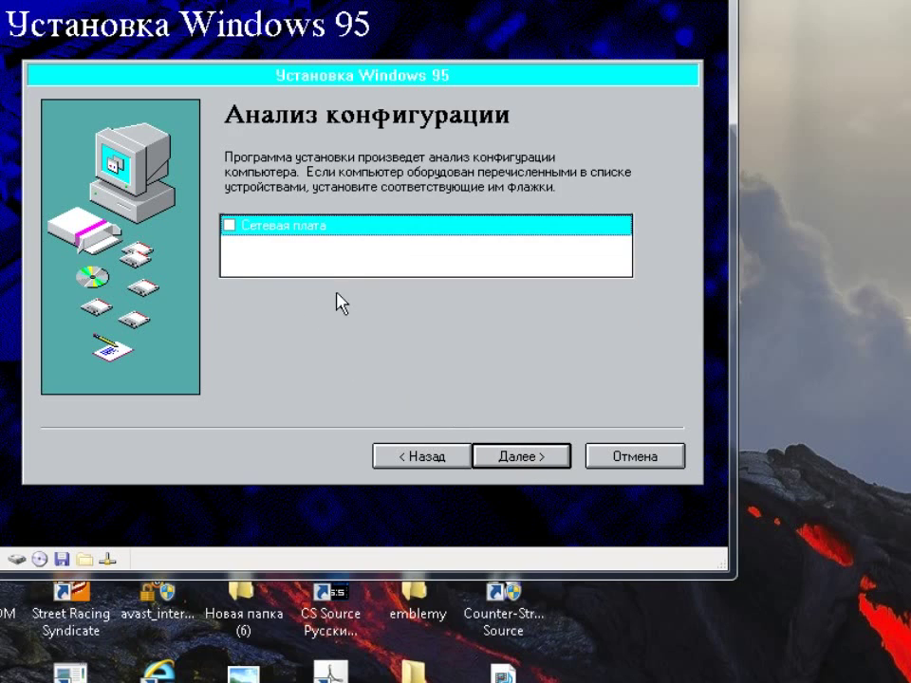
# Tick Сетевая плата as installed hardware and start the configuration analysis
pyautogui.click(230, 225)
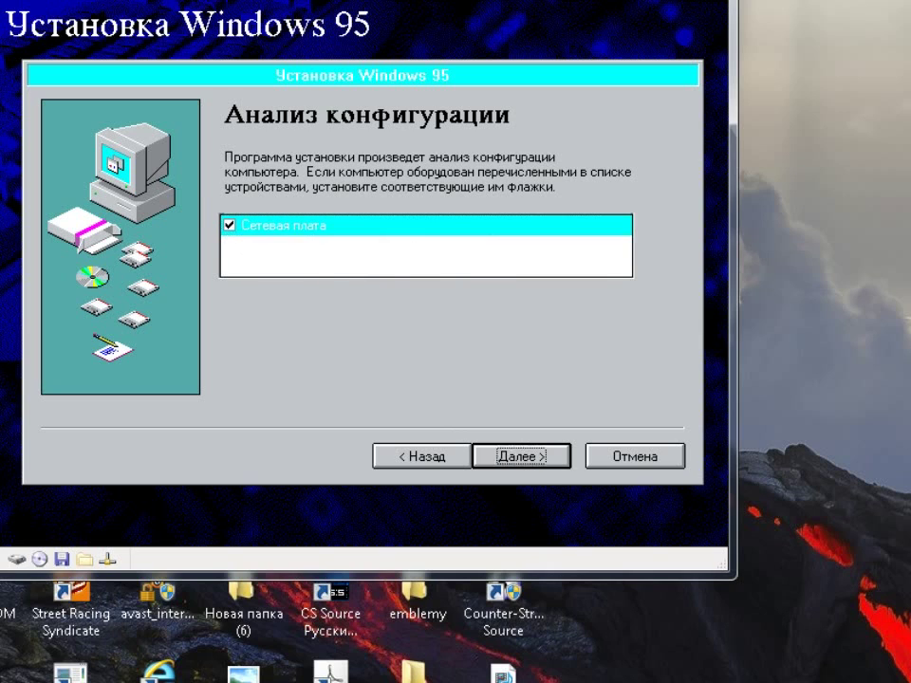
pyautogui.click(522, 454)
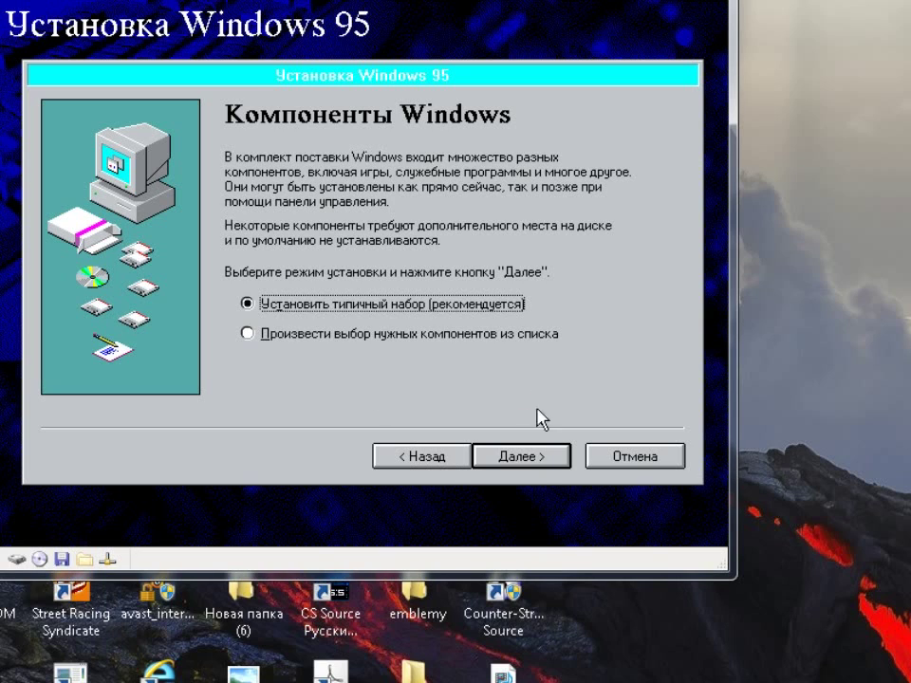
# Accept typical components and detected hardware, and choose to create a system disk
pyautogui.click(517, 456)
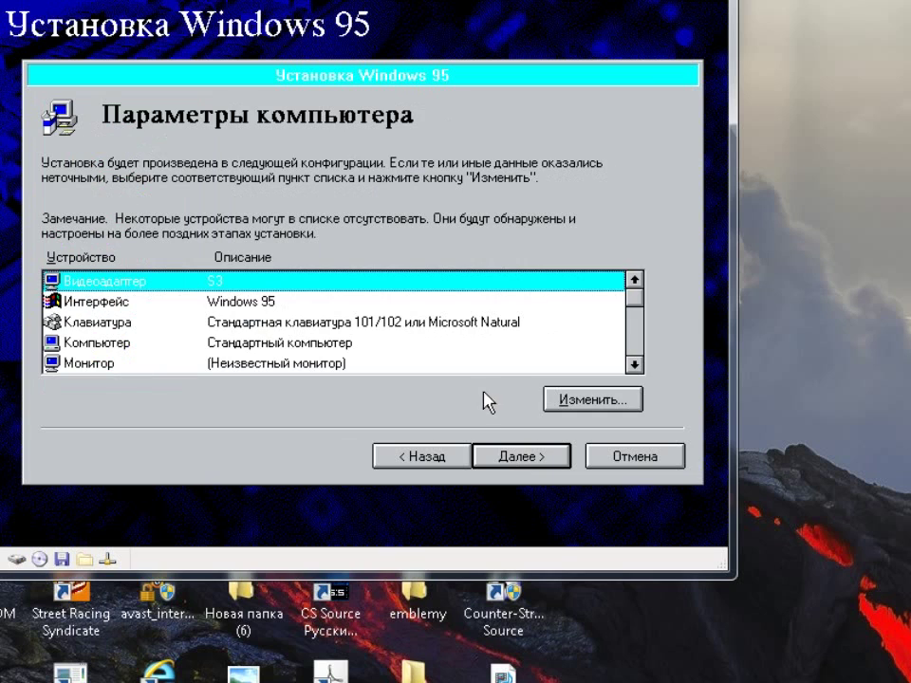
pyautogui.click(635, 364)
pyautogui.click(635, 364)
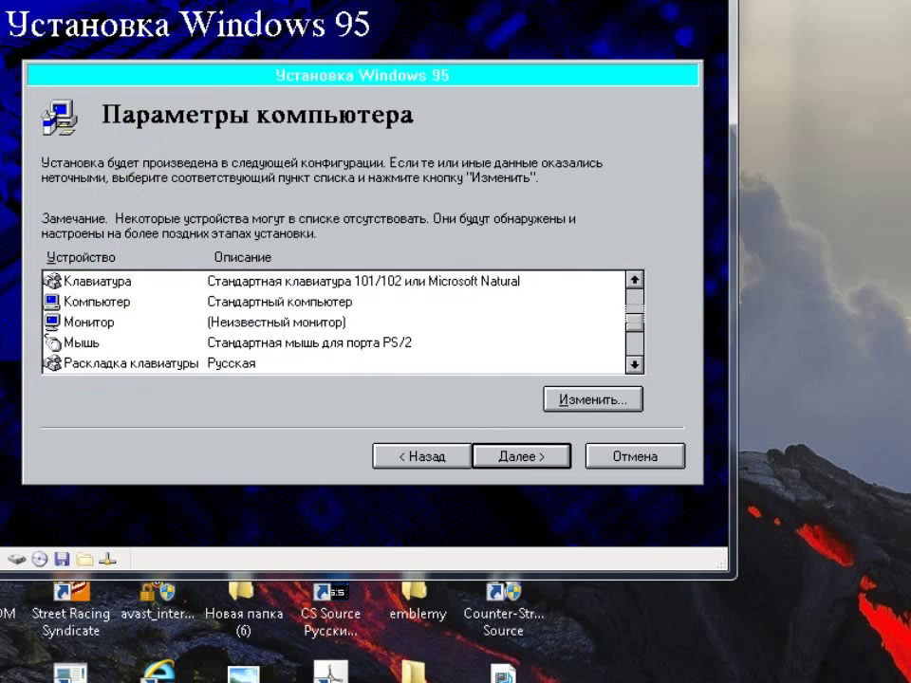
pyautogui.click(635, 363)
pyautogui.click(634, 363)
pyautogui.click(635, 280)
pyautogui.click(634, 280)
pyautogui.click(635, 280)
pyautogui.click(635, 280)
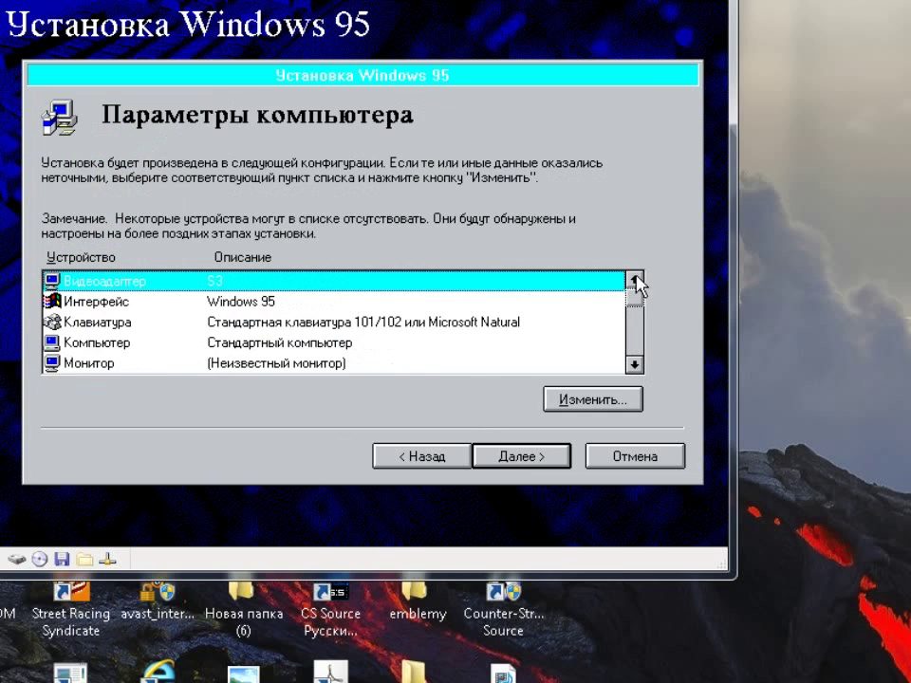
pyautogui.click(520, 458)
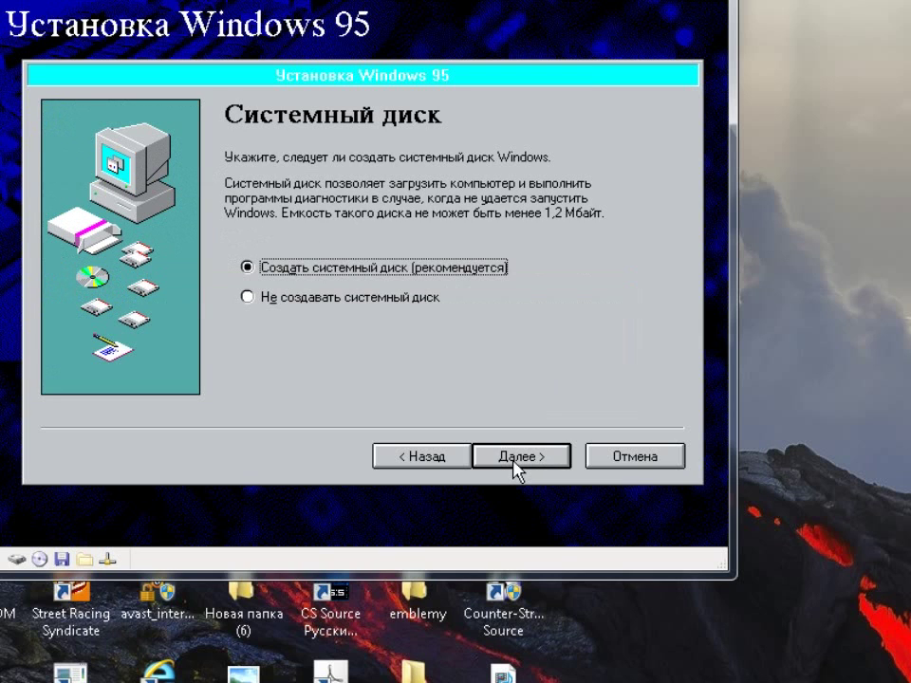
pyautogui.click(517, 466)
pyautogui.click(515, 468)
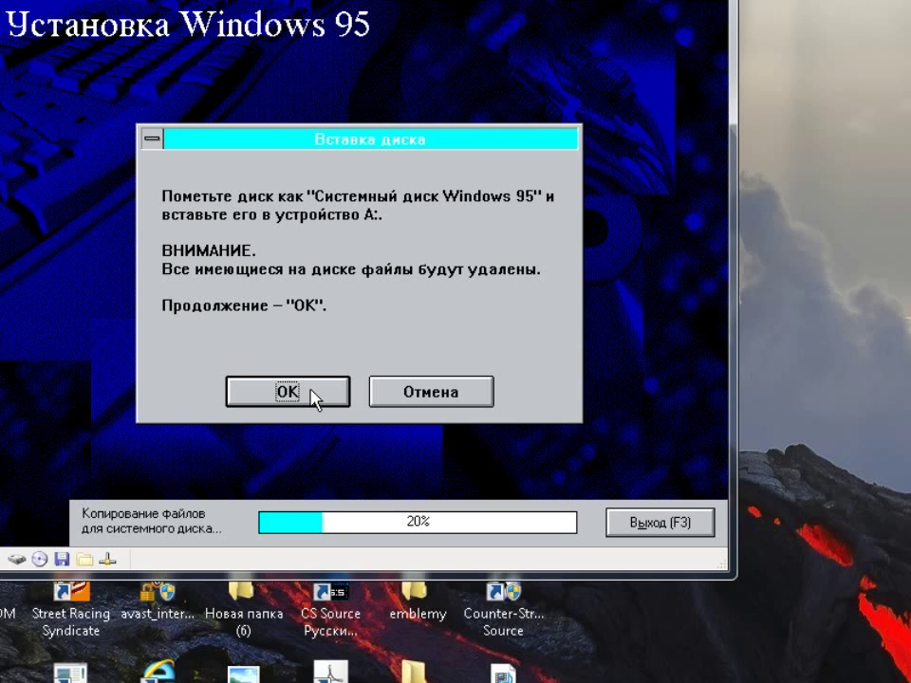
# Confirm the floppy in drive A: and dismiss the system-disk completion message
pyautogui.click(311, 391)
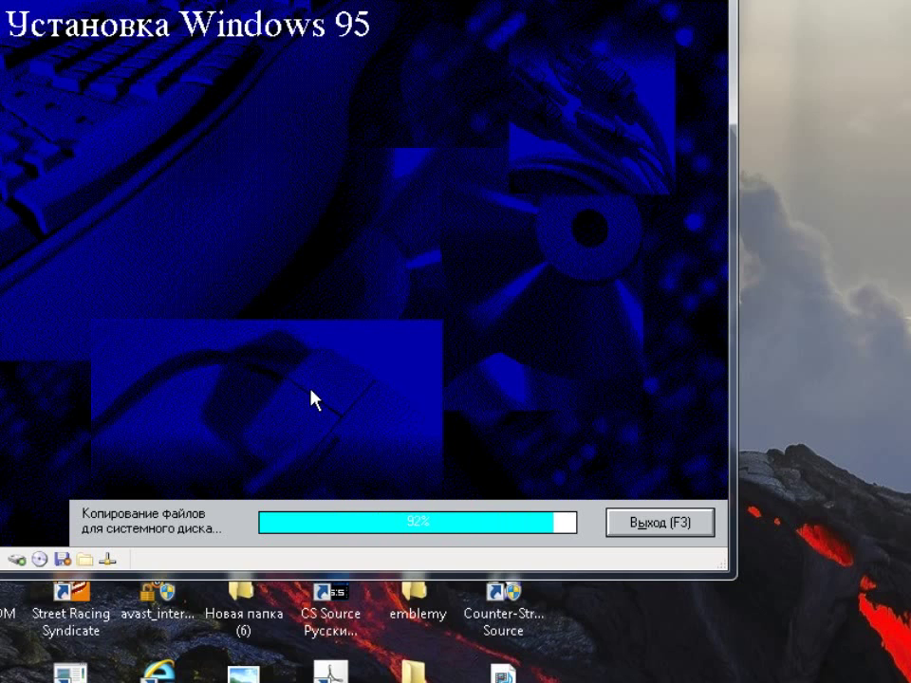
pyautogui.click(359, 310)
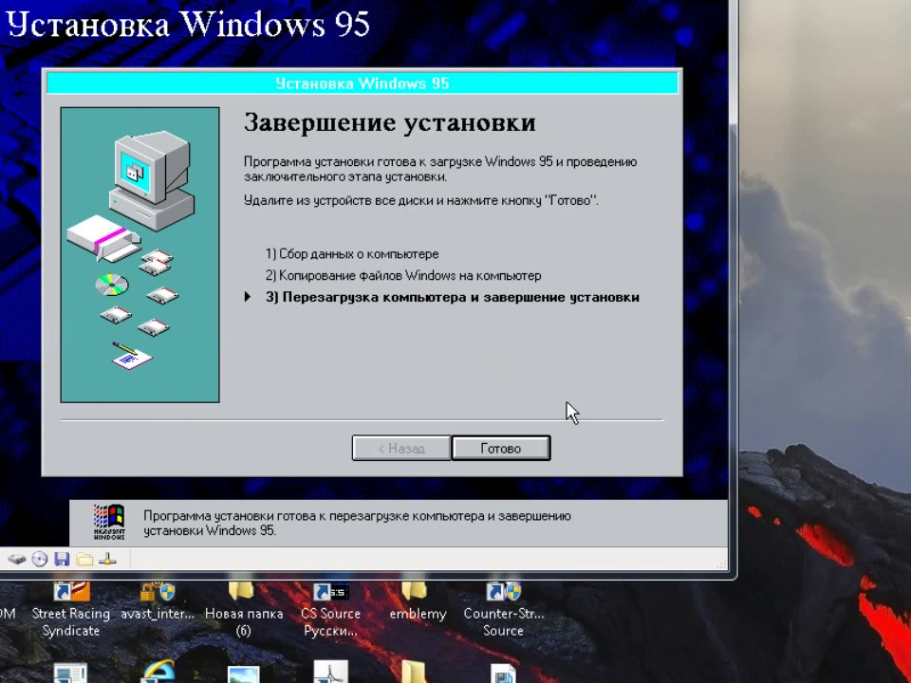
# Restart setup, eject boot621.ima from the virtual floppy, and reset the virtual machine
pyautogui.click(498, 447)
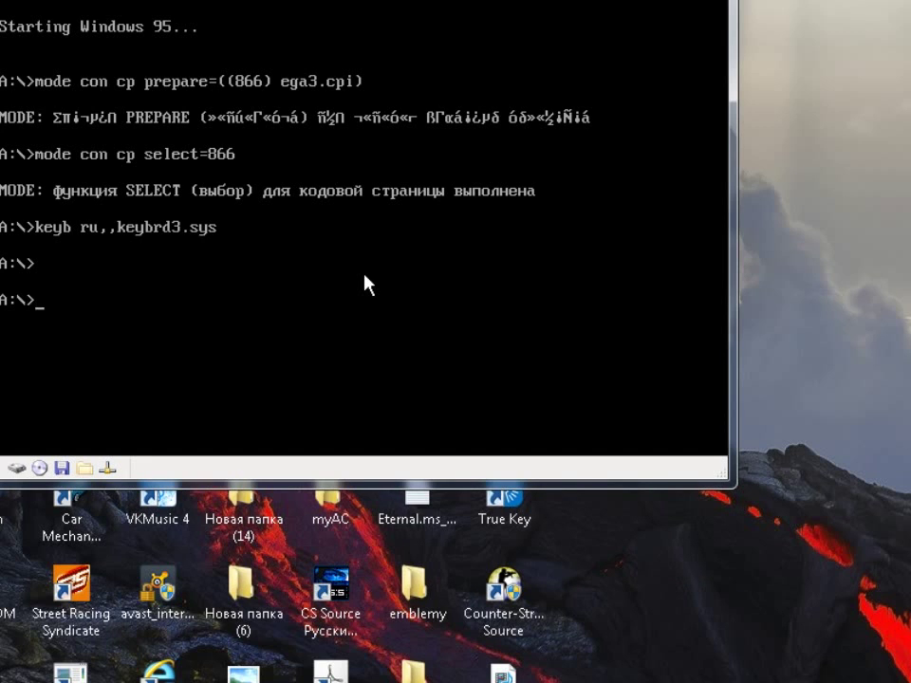
pyautogui.rightClick(61, 466)
pyautogui.click(109, 512)
pyautogui.write('r=')
pyautogui.press('BackSpace')
pyautogui.press('BackSpace')
pyautogui.hotkey('ctrl', 'r')
pyautogui.click(352, 297)
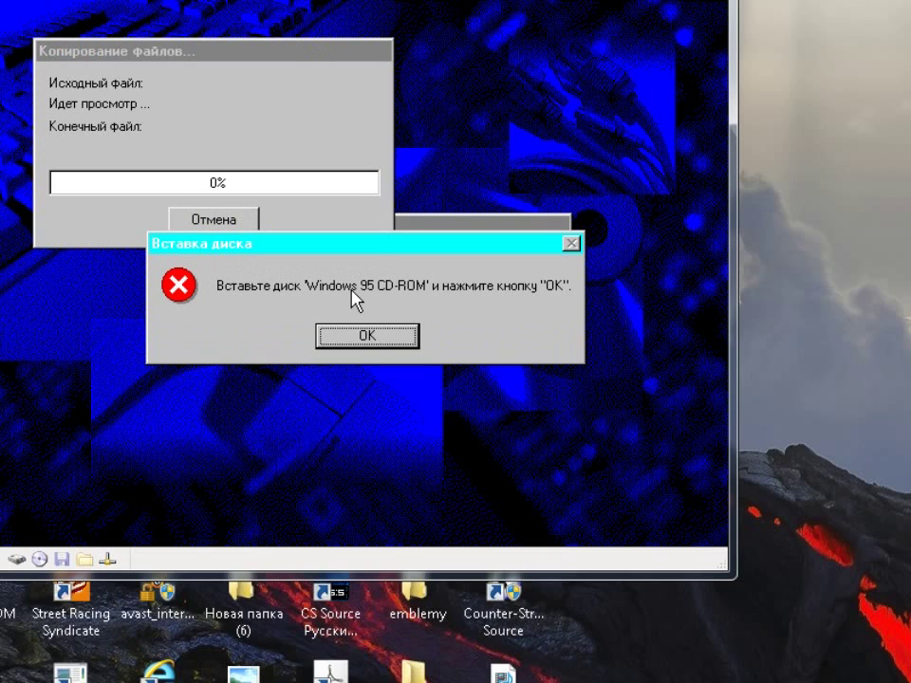
# Acknowledge the CD request and retry copying with R:\ as the file source
pyautogui.click(359, 340)
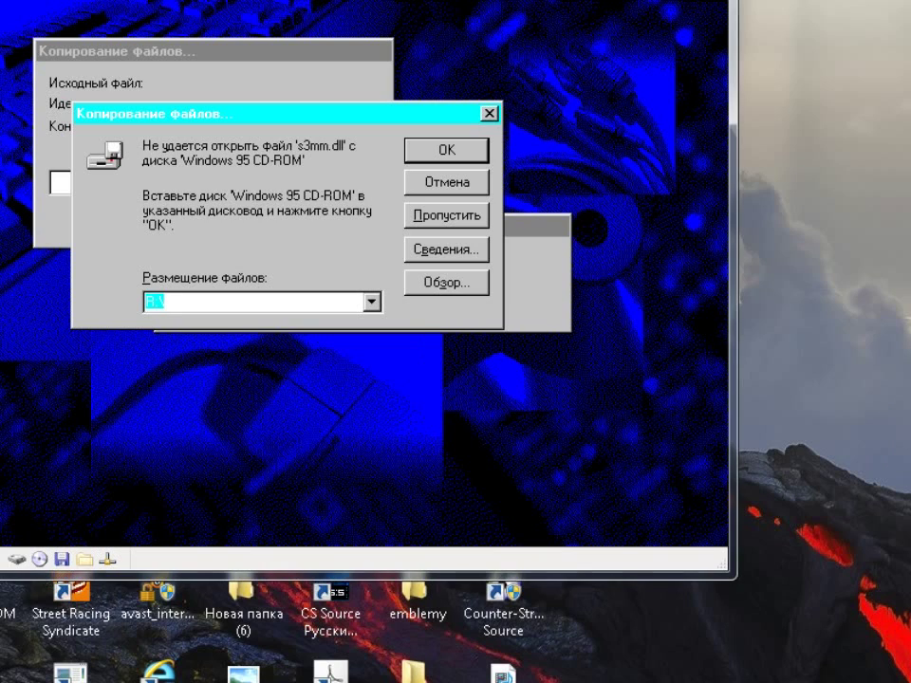
pyautogui.click(418, 149)
pyautogui.click(443, 151)
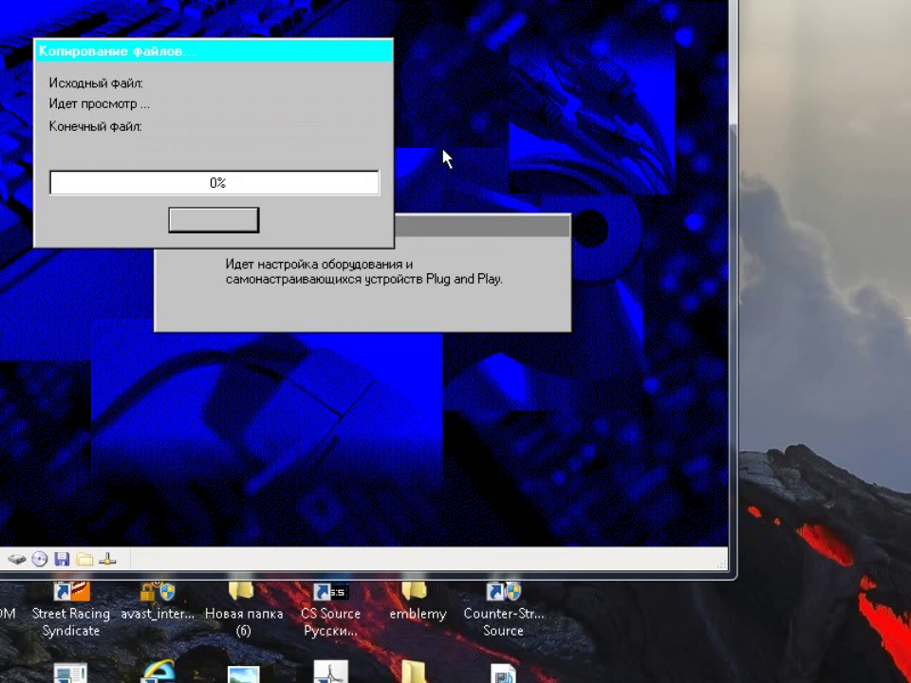
pyautogui.click(372, 302)
pyautogui.click(372, 303)
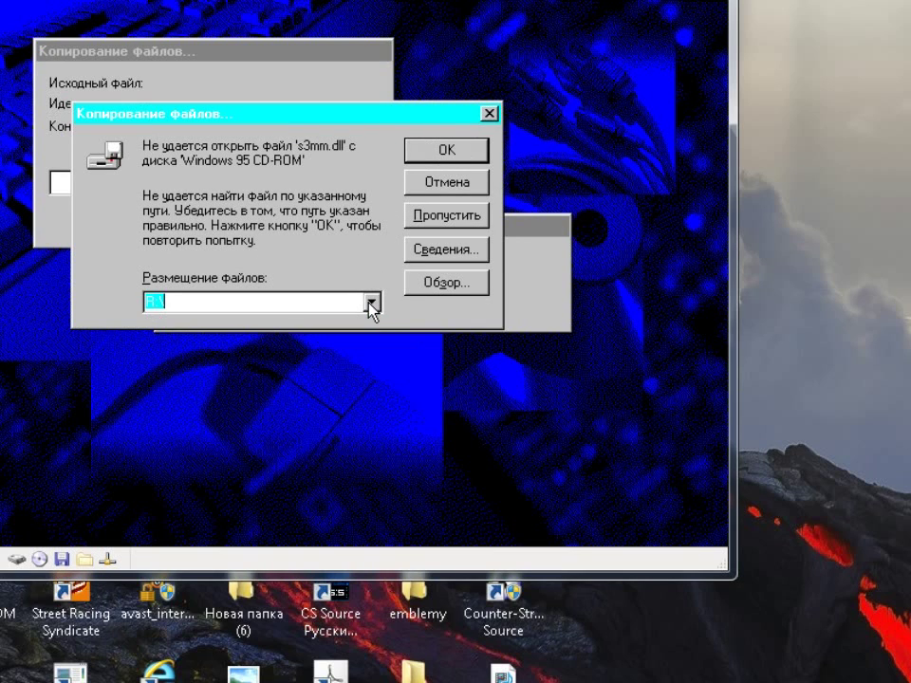
pyautogui.click(474, 153)
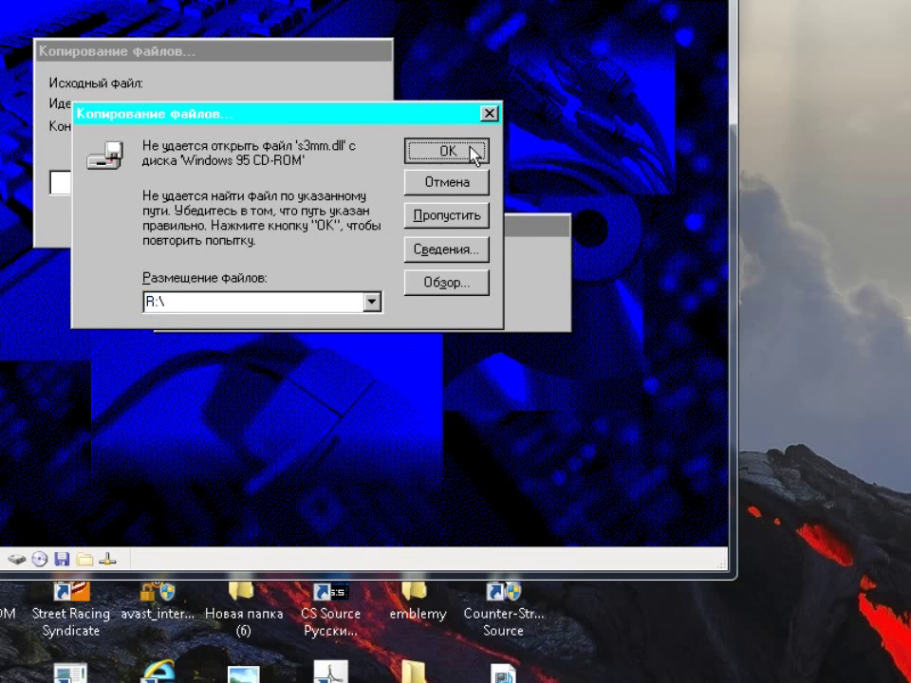
# Skip the missing s3mm.dll, s3mm.drv, s3mm.vxd and k2v_dig.ini files
pyautogui.click(449, 225)
pyautogui.click(450, 225)
pyautogui.click(450, 225)
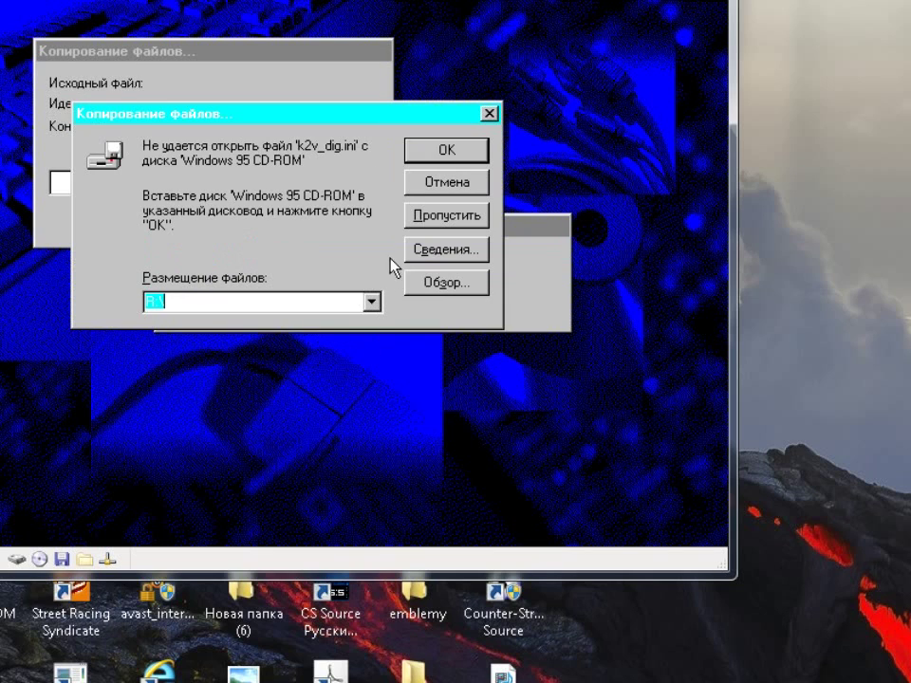
pyautogui.click(438, 158)
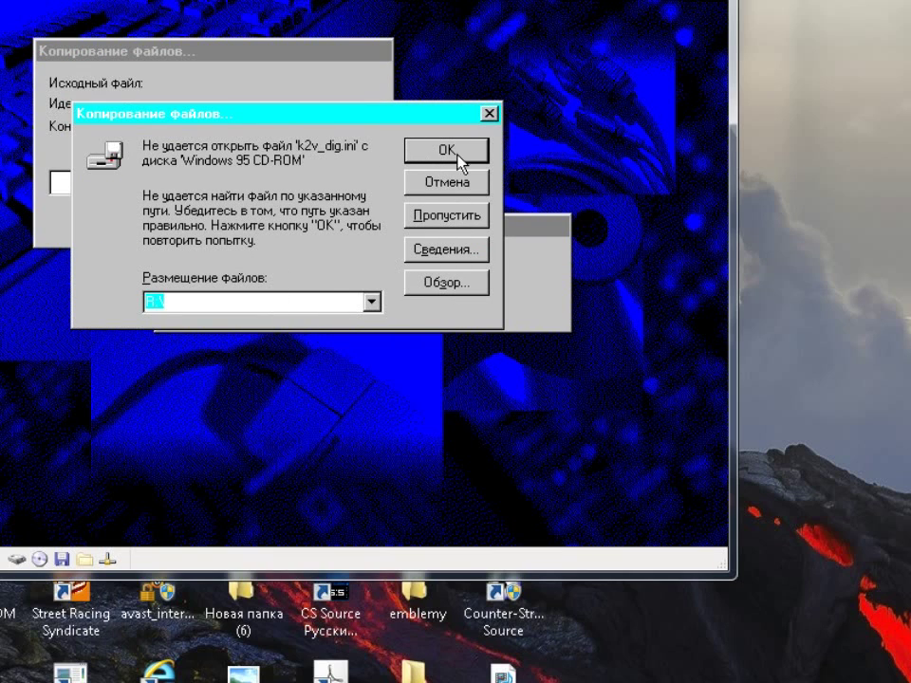
pyautogui.click(459, 183)
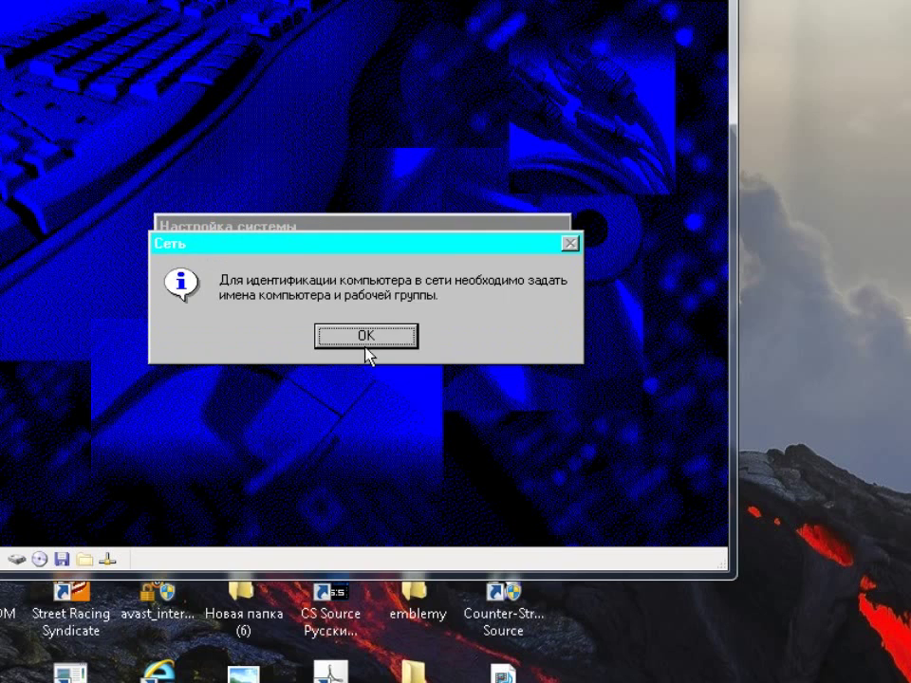
# Enter Москва as the computer's workgroup name
pyautogui.click(366, 339)
pyautogui.click(384, 241)
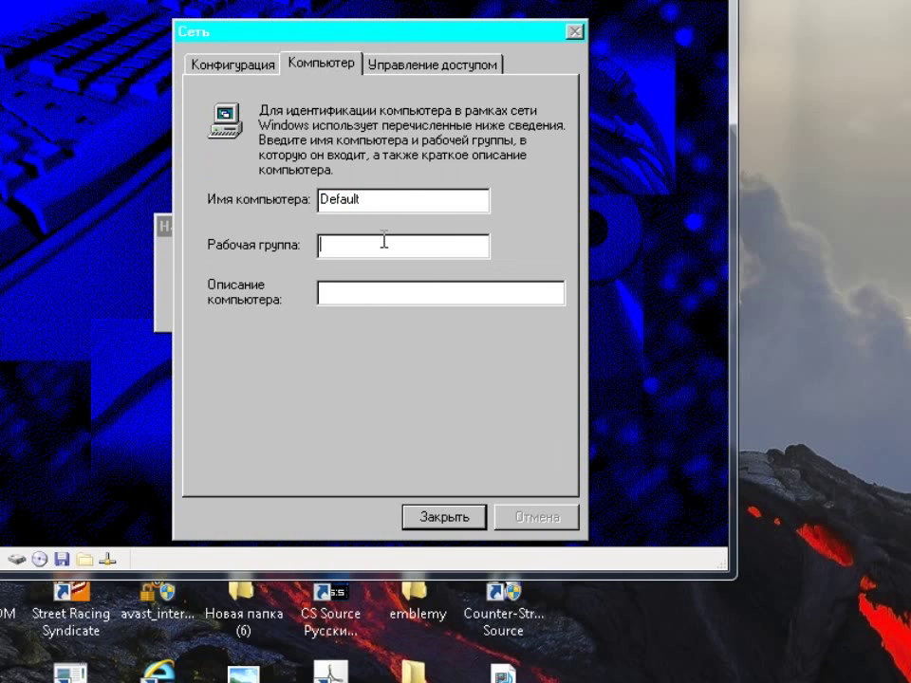
pyautogui.click(409, 202)
pyautogui.click(382, 245)
pyautogui.write('Moc')
pyautogui.write('ква')
# Leave the computer description empty and close the network settings
pyautogui.click(367, 291)
pyautogui.write('в')
pyautogui.press('BackSpace')
pyautogui.write('123')
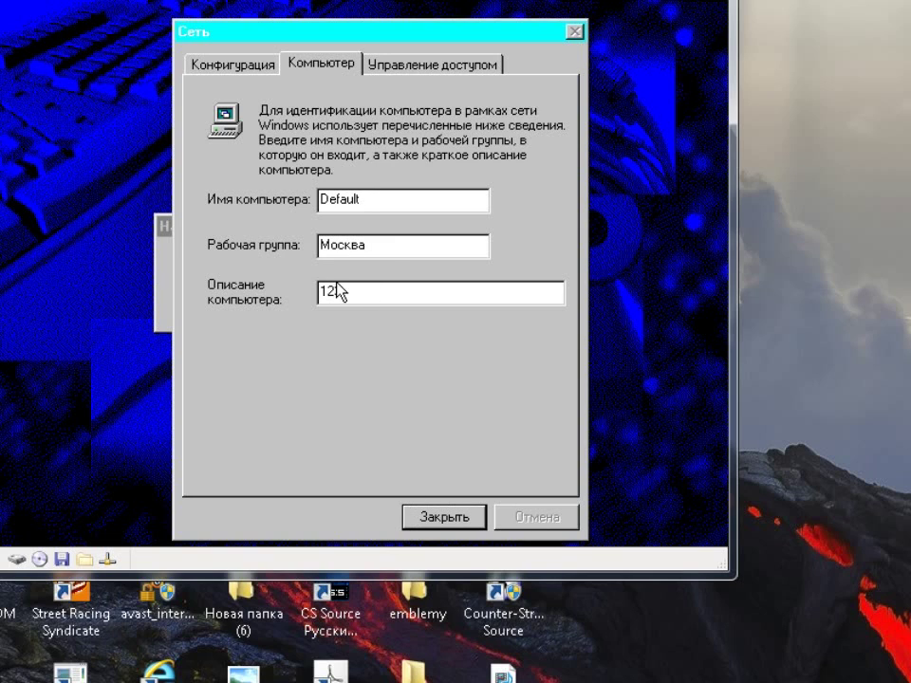
pyautogui.click(408, 65)
pyautogui.click(321, 65)
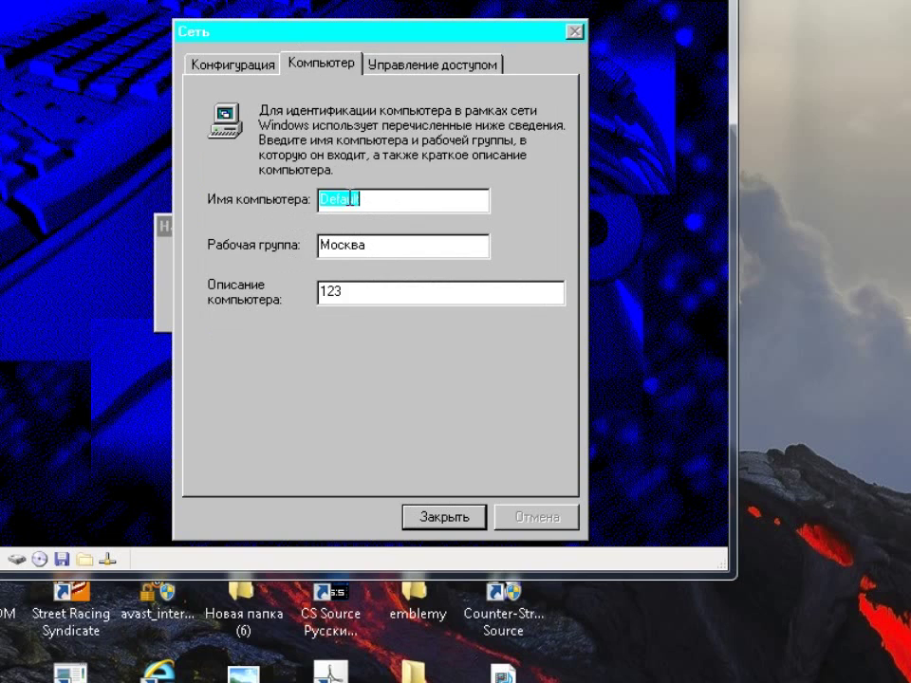
pyautogui.click(389, 288)
pyautogui.press('BackSpace')
pyautogui.press('BackSpace')
pyautogui.press('BackSpace')
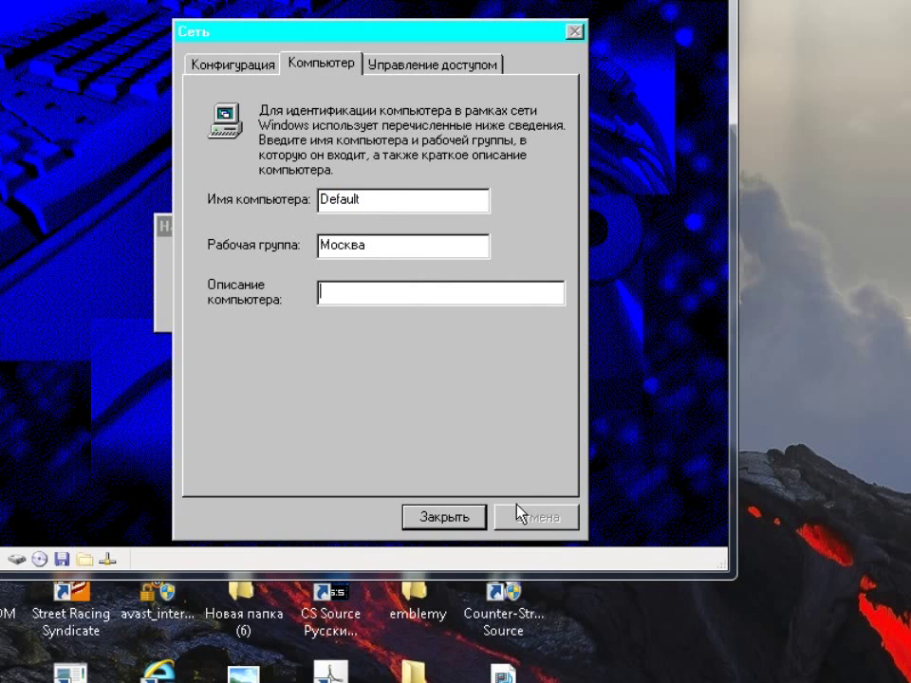
pyautogui.click(456, 518)
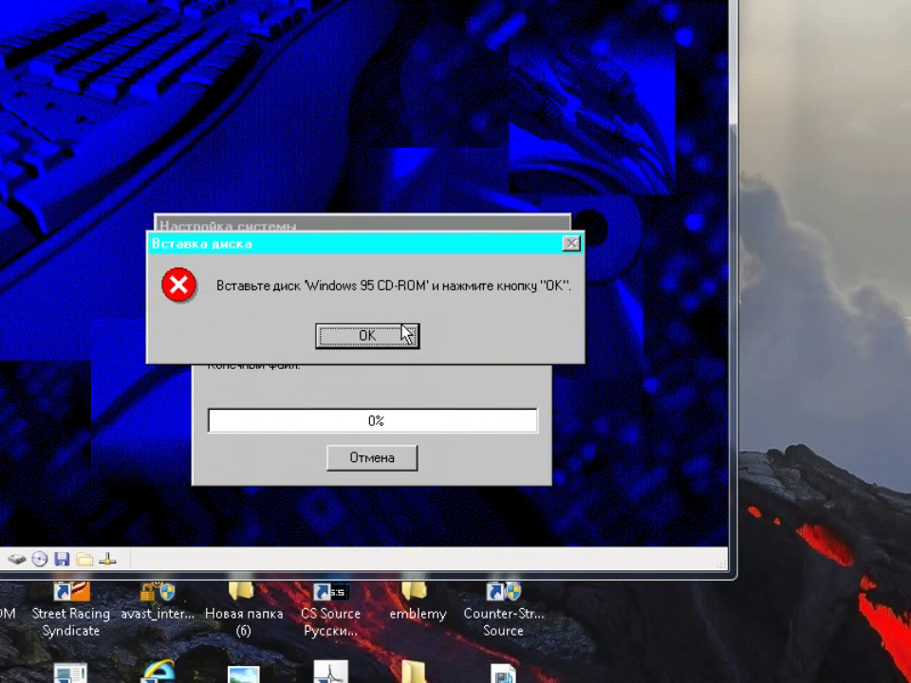
# Acknowledge the insert-disk prompt, retry netapi.dll once, then skip it
pyautogui.click(403, 328)
pyautogui.click(634, 365)
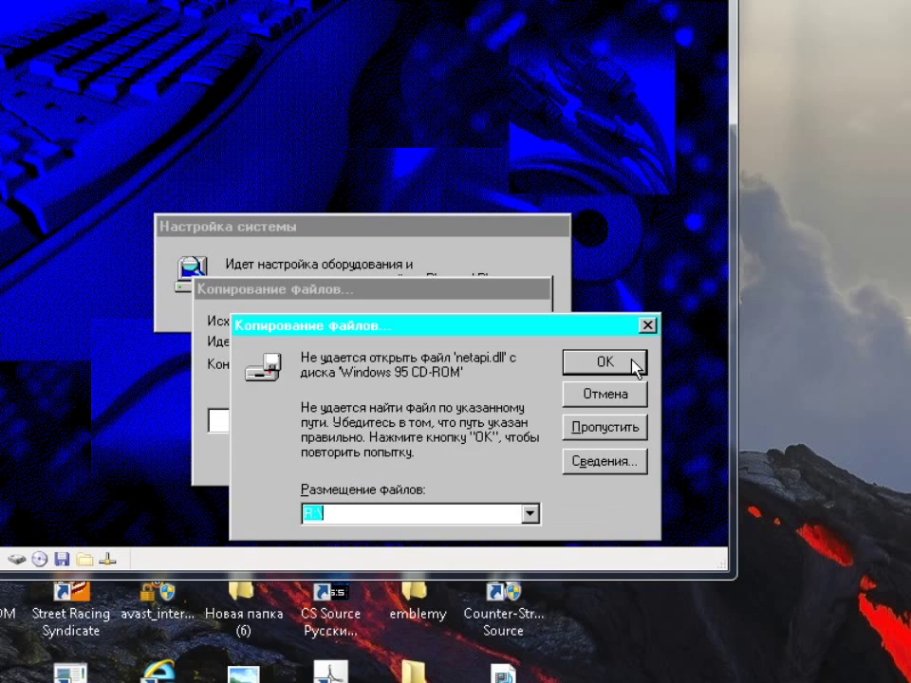
pyautogui.click(612, 393)
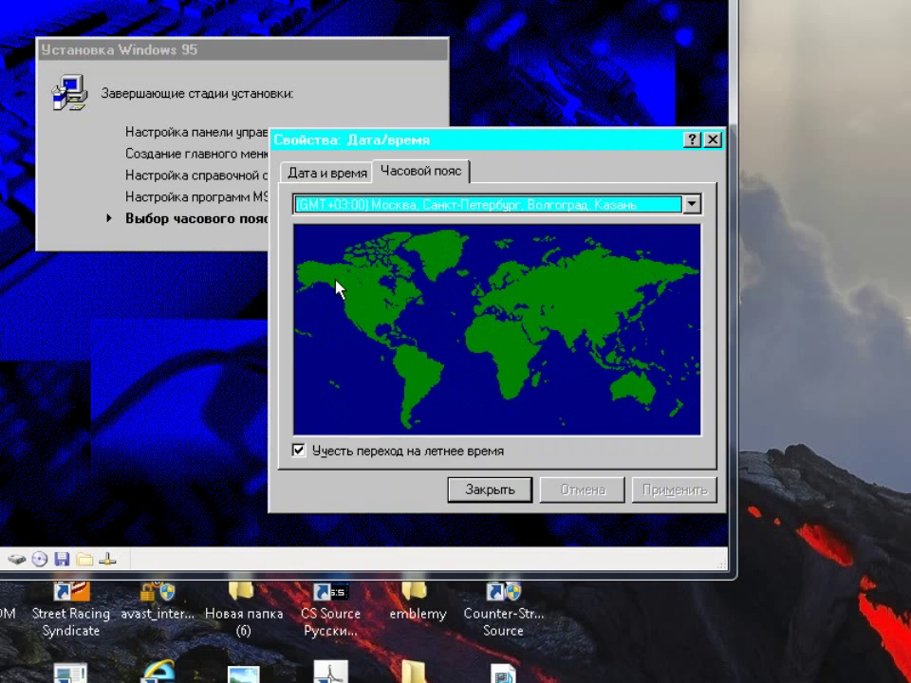
# Keep the GMT+03:00 Moscow time zone and confirm setup completion to restart
pyautogui.click(477, 499)
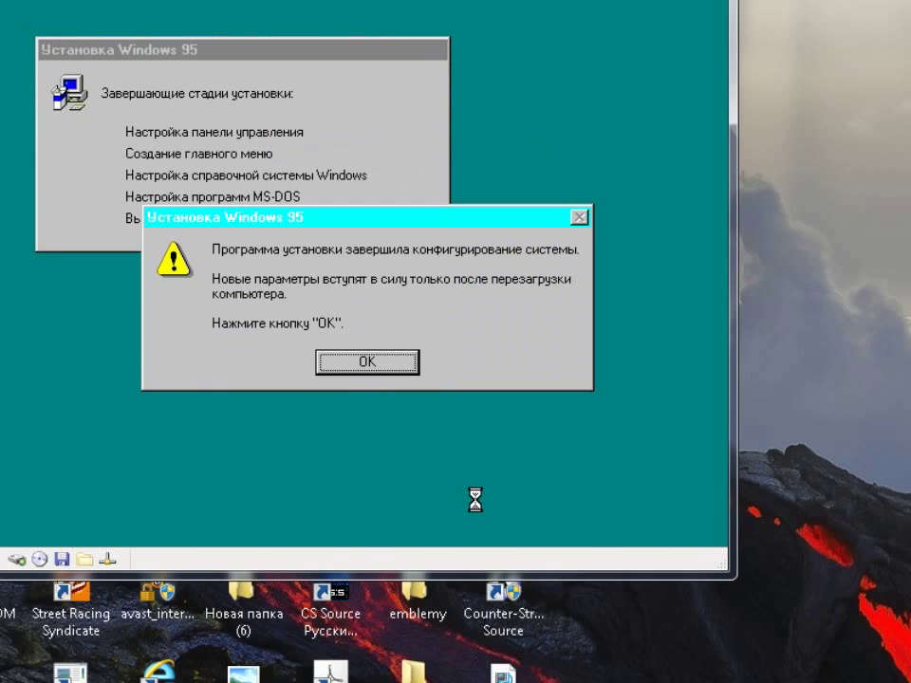
pyautogui.click(405, 364)
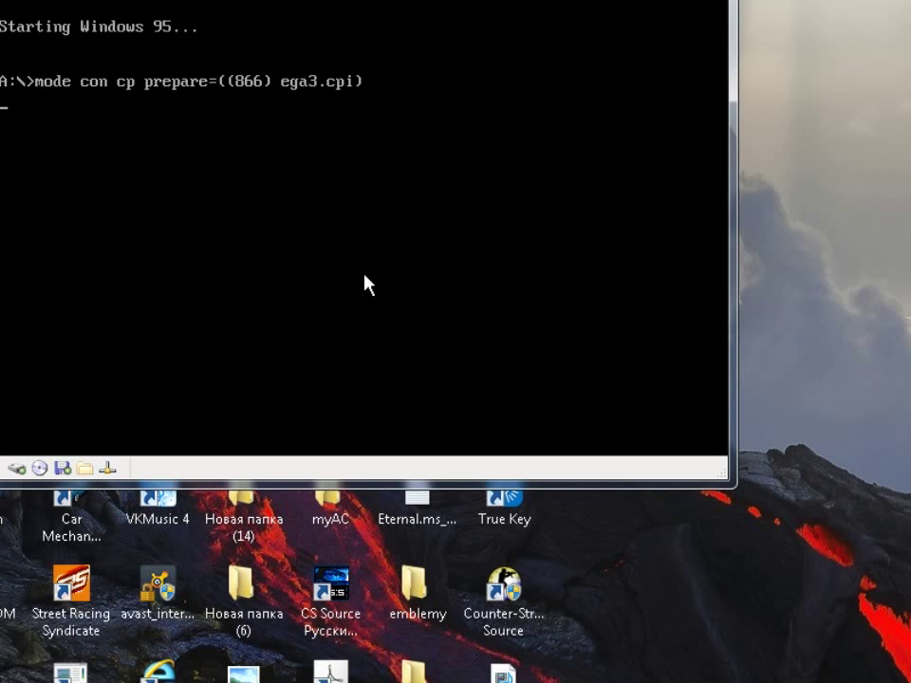
# Eject boot621.ima from the virtual floppy, reset the VM, and dismiss the missing-driver errors
pyautogui.rightClick(61, 468)
pyautogui.click(97, 520)
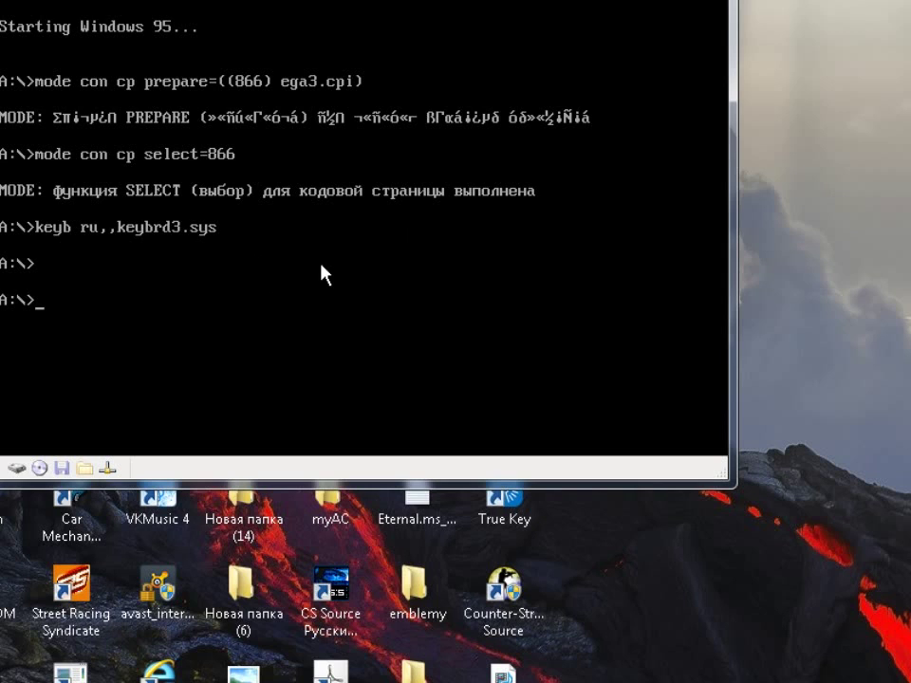
pyautogui.hotkey('alt', 'r')
pyautogui.click(349, 298)
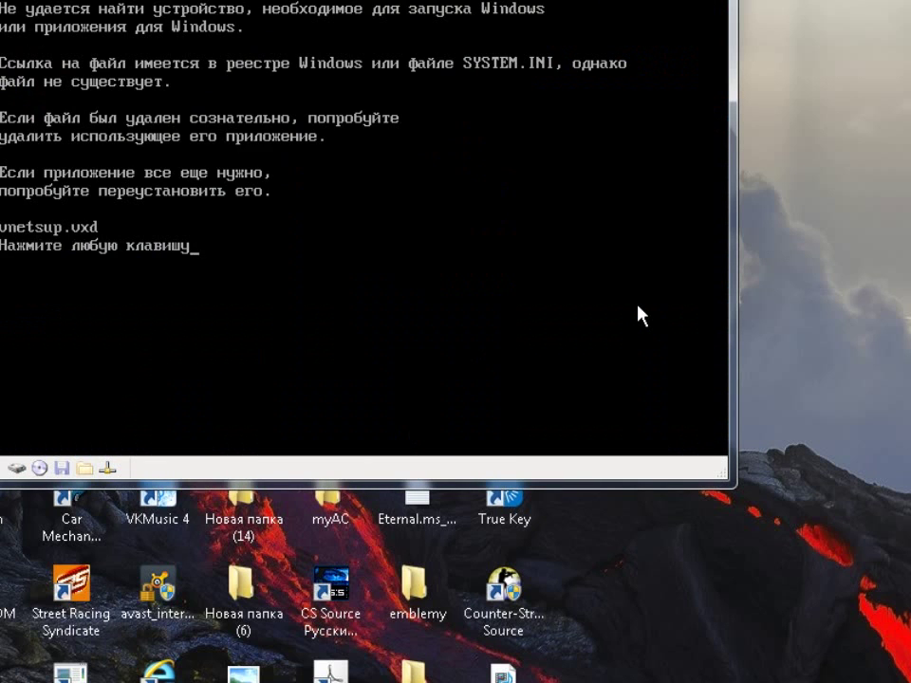
pyautogui.press('Return')
pyautogui.press('Return')
pyautogui.press('Return')
pyautogui.press('Return')
pyautogui.press('Return')
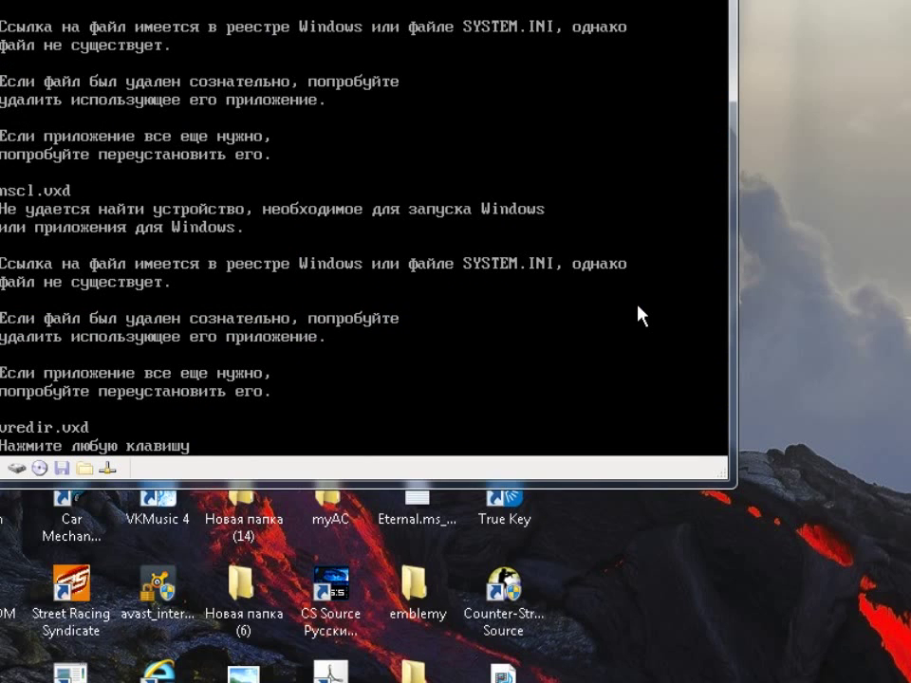
pyautogui.press('Return')
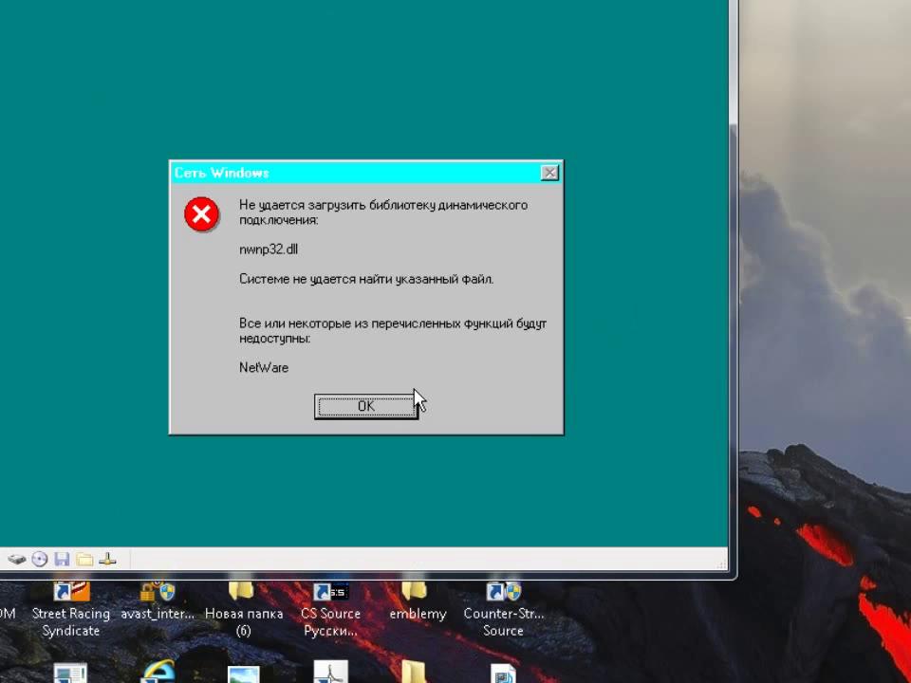
# Dismiss the NetWare, Microsoft Network, disk and file-not-found errors and close the Welcome window
pyautogui.click(385, 414)
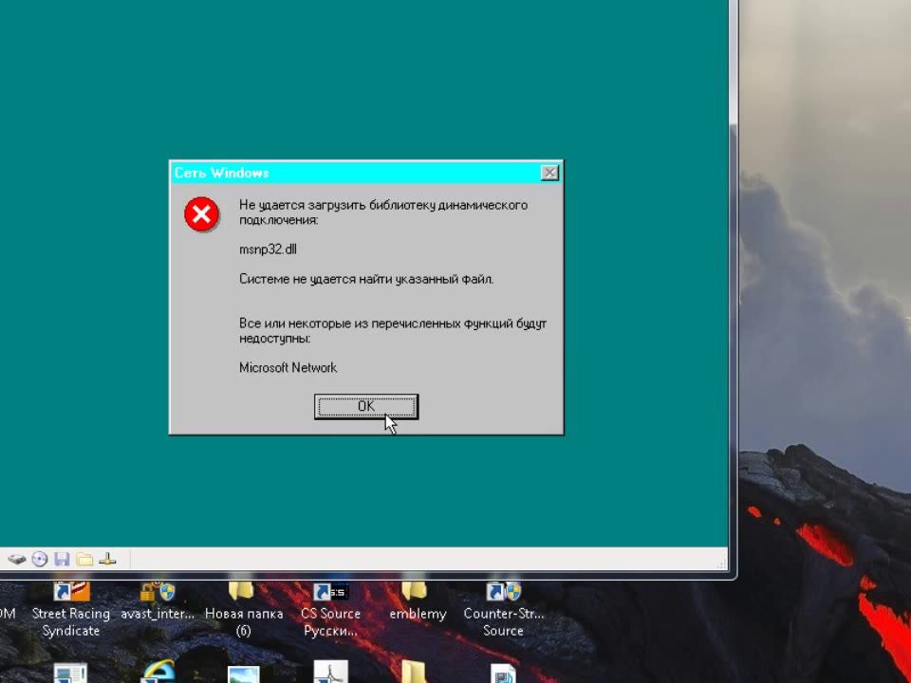
pyautogui.click(385, 414)
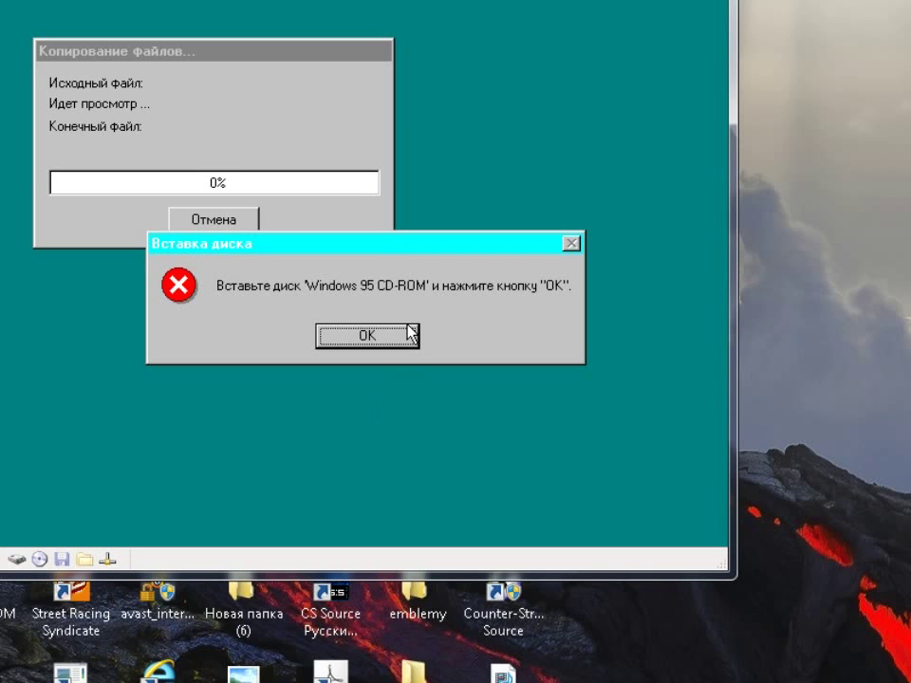
pyautogui.click(408, 334)
pyautogui.click(425, 156)
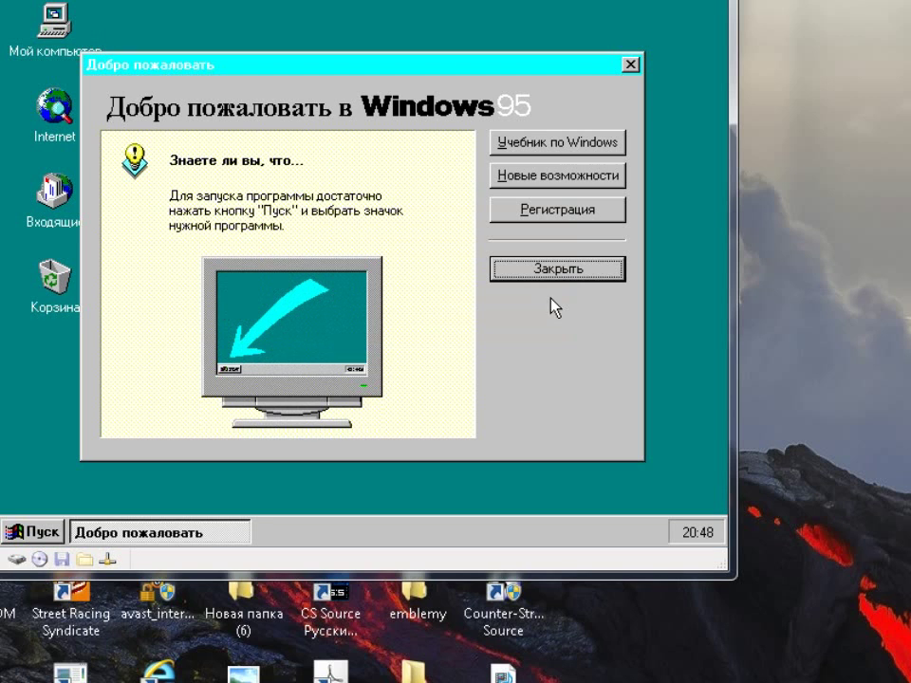
pyautogui.click(535, 268)
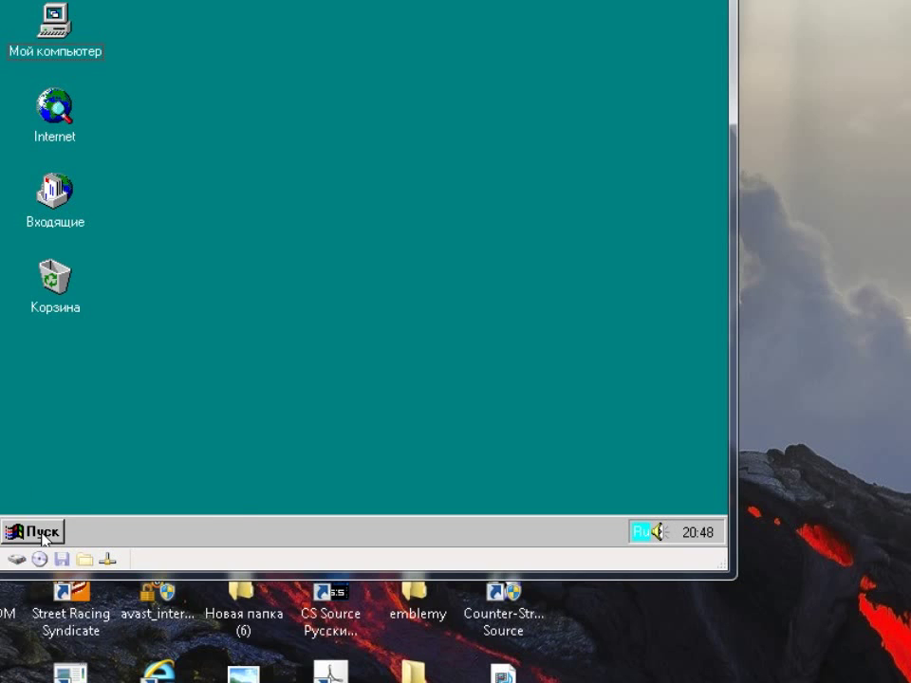
# Browse Пуск > Программы, then bring up the desktop's shortcut menu
pyautogui.click(43, 533)
pyautogui.moveTo(141, 274)
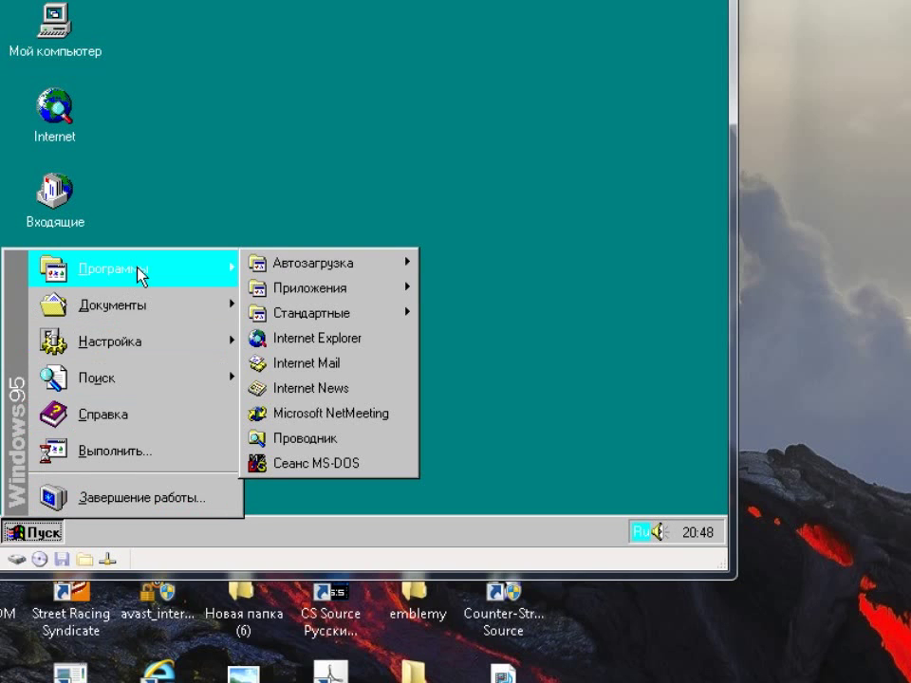
pyautogui.moveTo(360, 297)
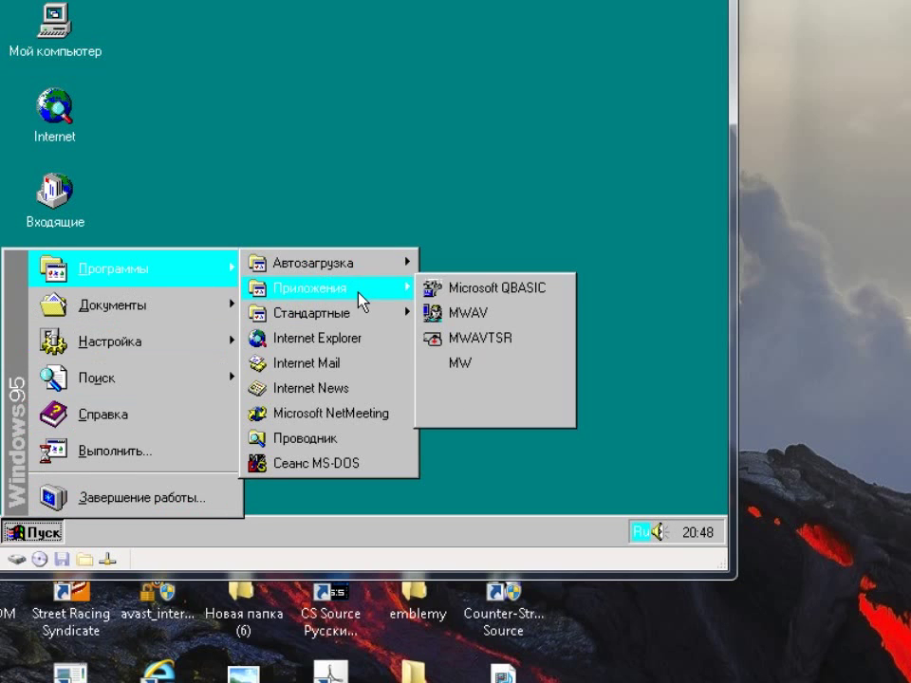
pyautogui.click(366, 160)
pyautogui.rightClick(364, 156)
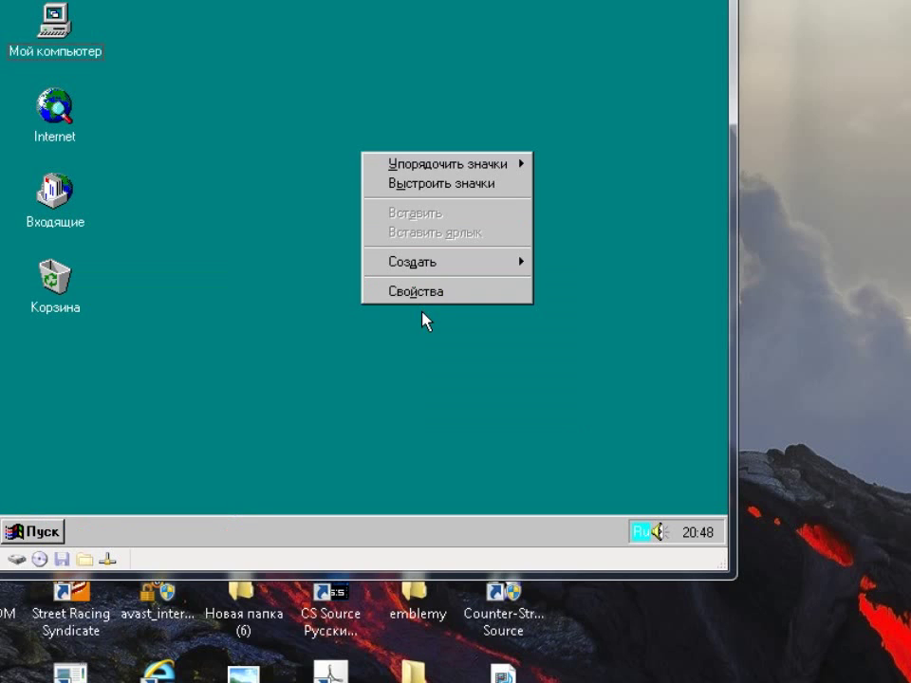
# Open Display Properties and apply the 50% Серый background pattern
pyautogui.click(421, 294)
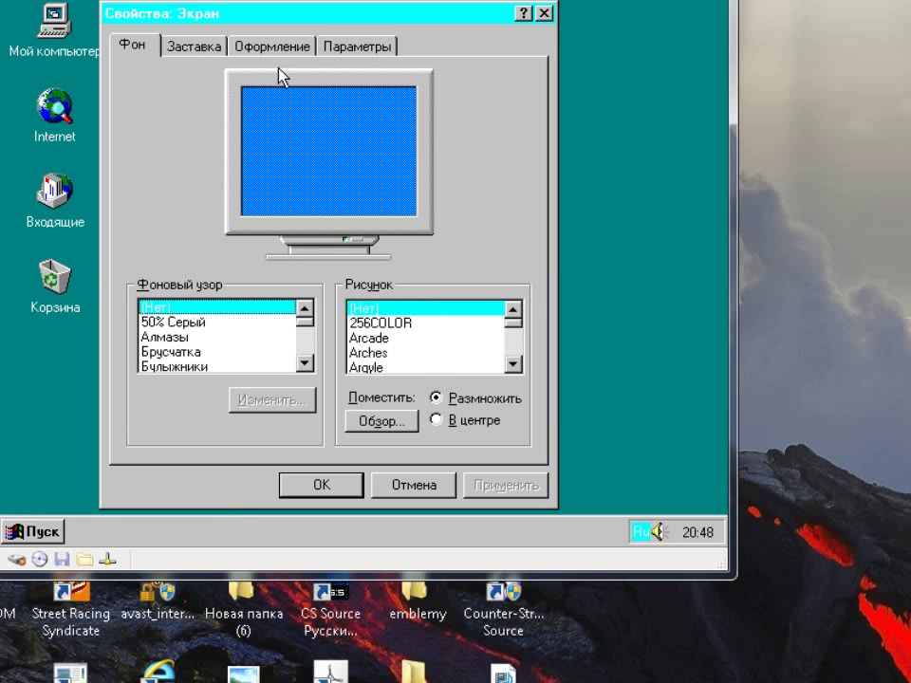
pyautogui.click(201, 322)
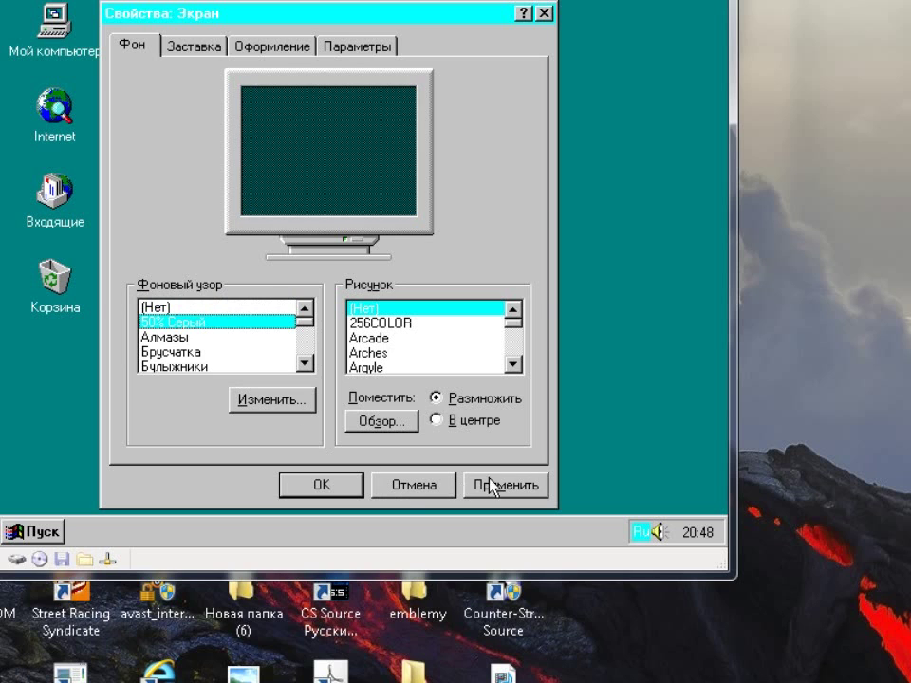
pyautogui.click(491, 481)
pyautogui.click(362, 323)
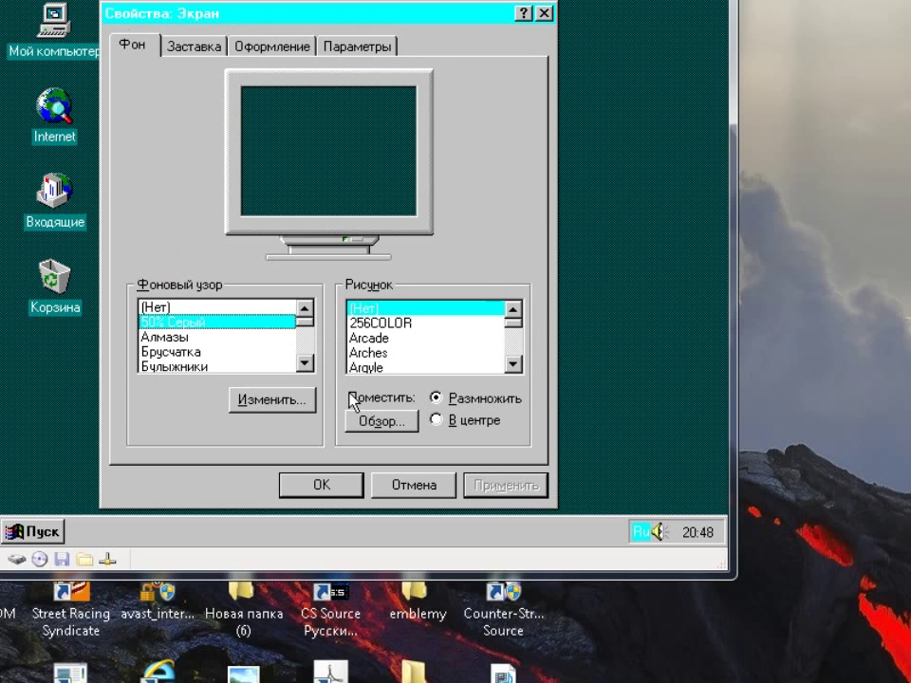
# Try the 256COLOR and Arcade wallpapers and the Алмазы, Брусчатка, Булыжники and Шотландка patterns
pyautogui.click(354, 324)
pyautogui.click(357, 338)
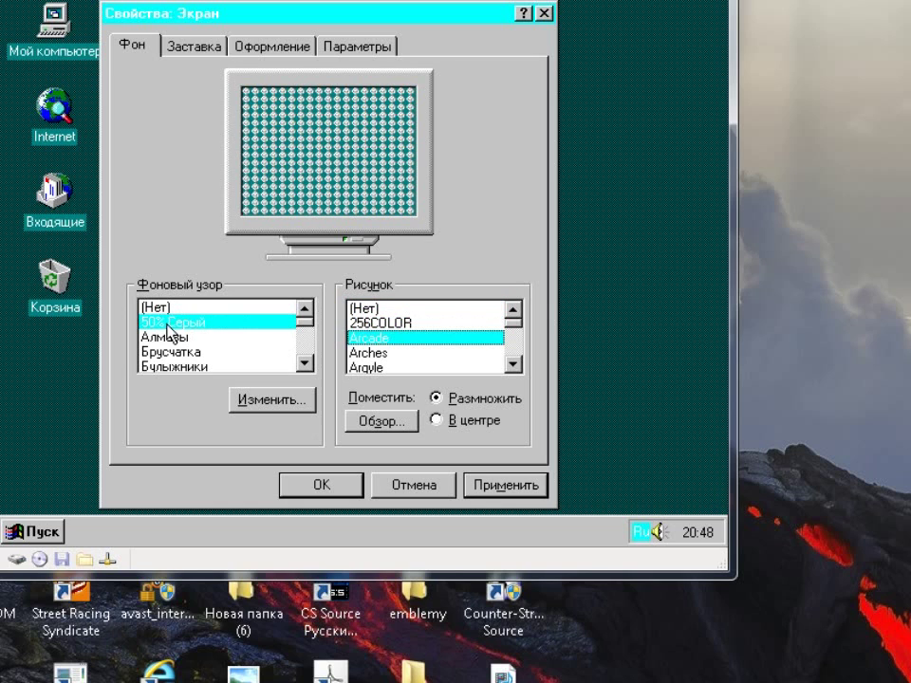
pyautogui.click(173, 338)
pyautogui.click(182, 351)
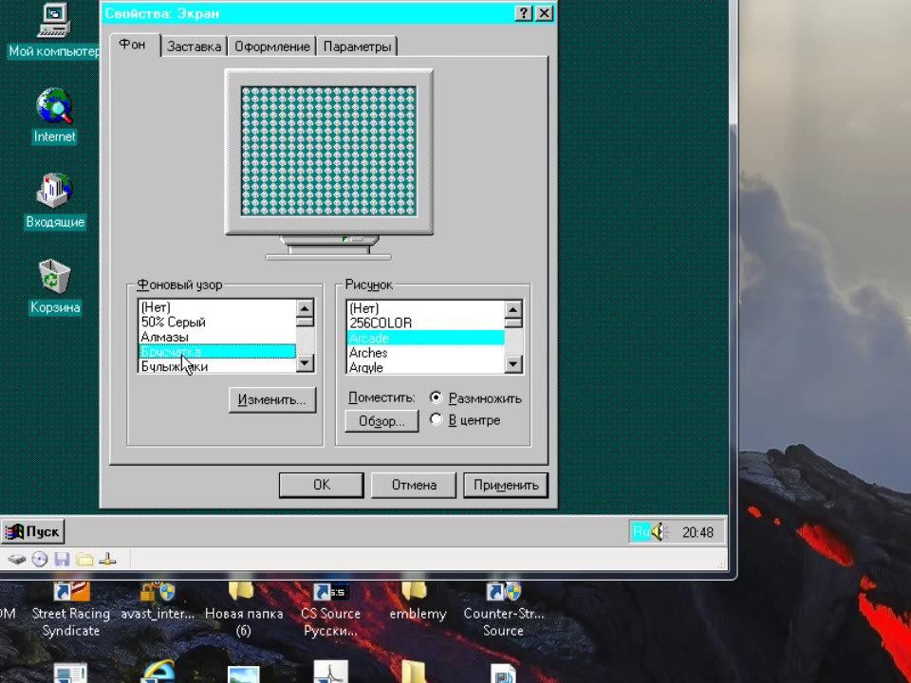
pyautogui.click(180, 366)
pyautogui.moveTo(302, 334); pyautogui.dragTo(208, 358)
pyautogui.click(189, 351)
pyautogui.click(181, 343)
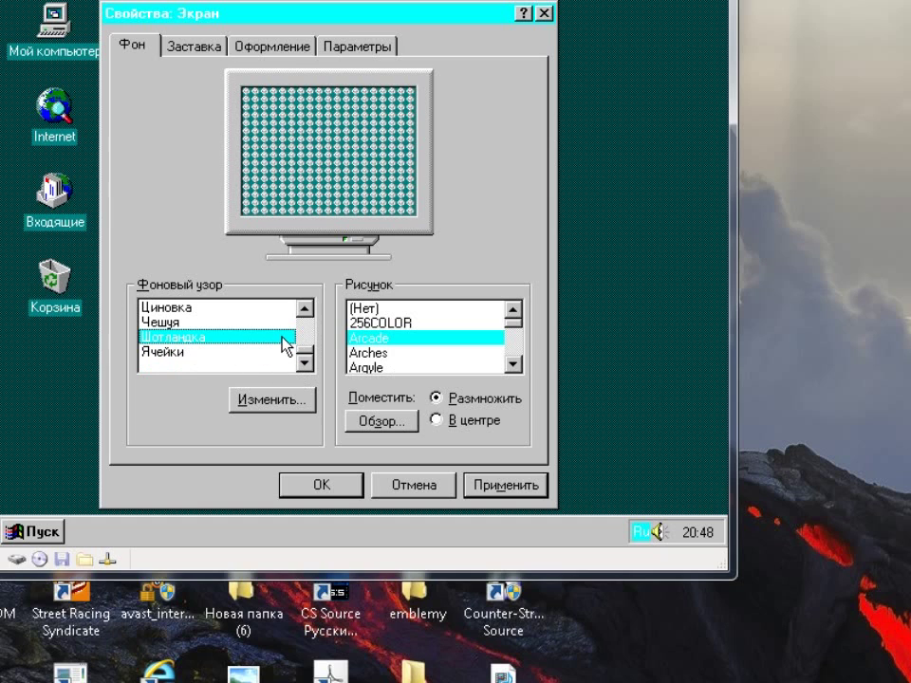
# Preview the Arches, Argyle, Cars, Chitz, Leaves and Marble wallpapers
pyautogui.click(358, 353)
pyautogui.click(363, 368)
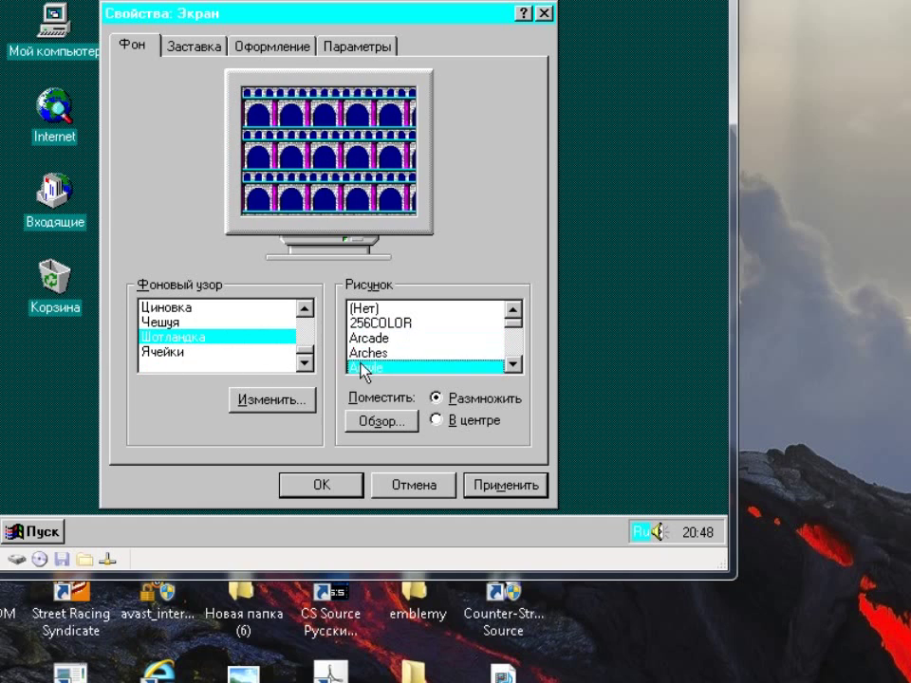
pyautogui.click(513, 365)
pyautogui.click(513, 364)
pyautogui.click(513, 364)
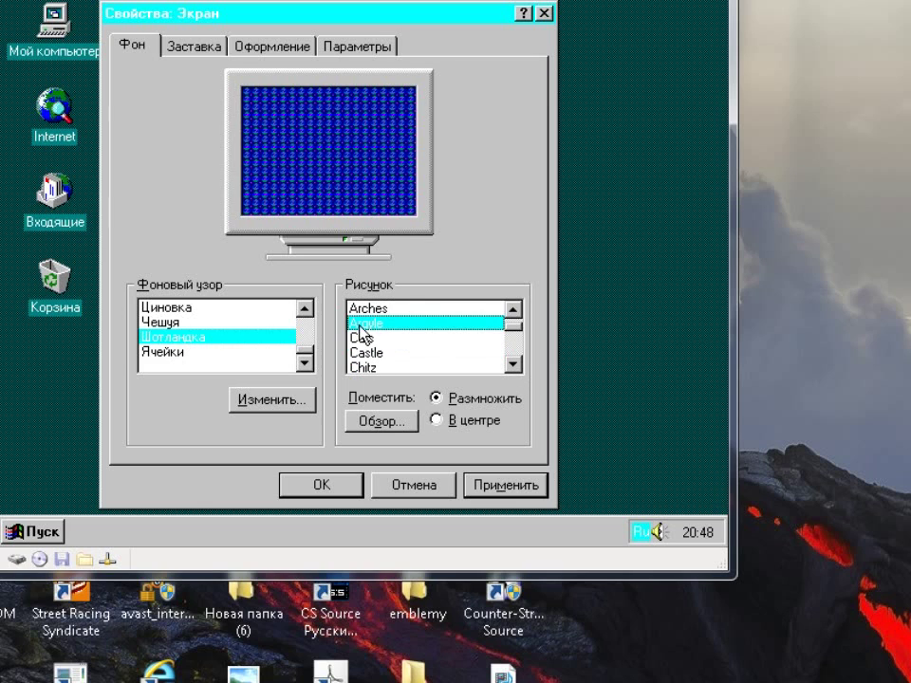
pyautogui.click(363, 336)
pyautogui.click(380, 367)
pyautogui.click(513, 365)
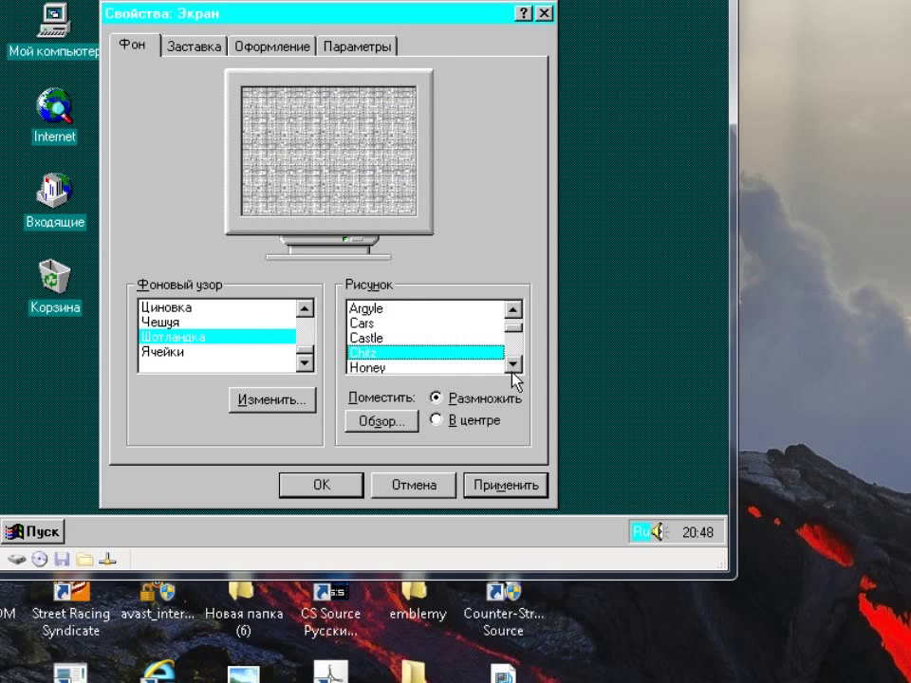
pyautogui.click(513, 367)
pyautogui.click(513, 367)
pyautogui.click(514, 367)
pyautogui.click(377, 338)
pyautogui.click(381, 353)
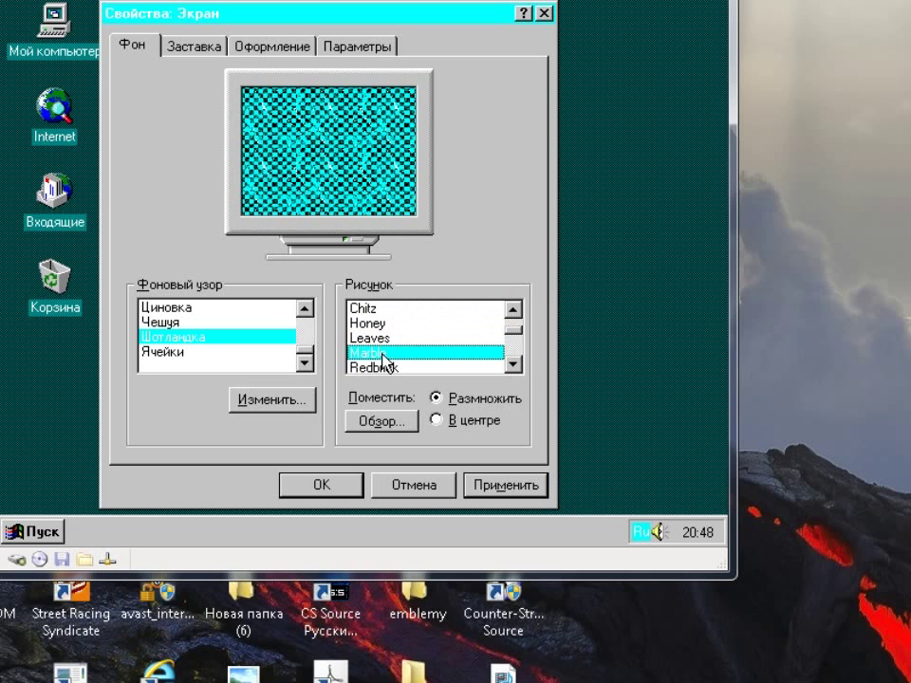
# Preview the Redbrick, Marble, Rivets, Tartan and Squares wallpapers
pyautogui.click(445, 367)
pyautogui.click(456, 353)
pyautogui.click(447, 368)
pyautogui.click(519, 370)
pyautogui.click(519, 370)
pyautogui.click(519, 370)
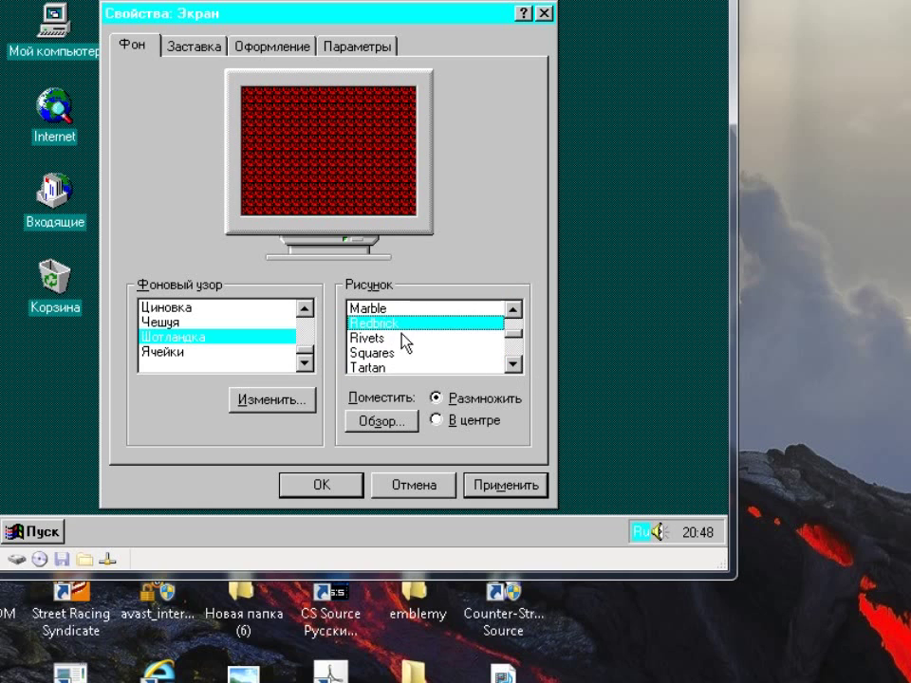
pyautogui.click(382, 338)
pyautogui.click(383, 367)
pyautogui.click(382, 353)
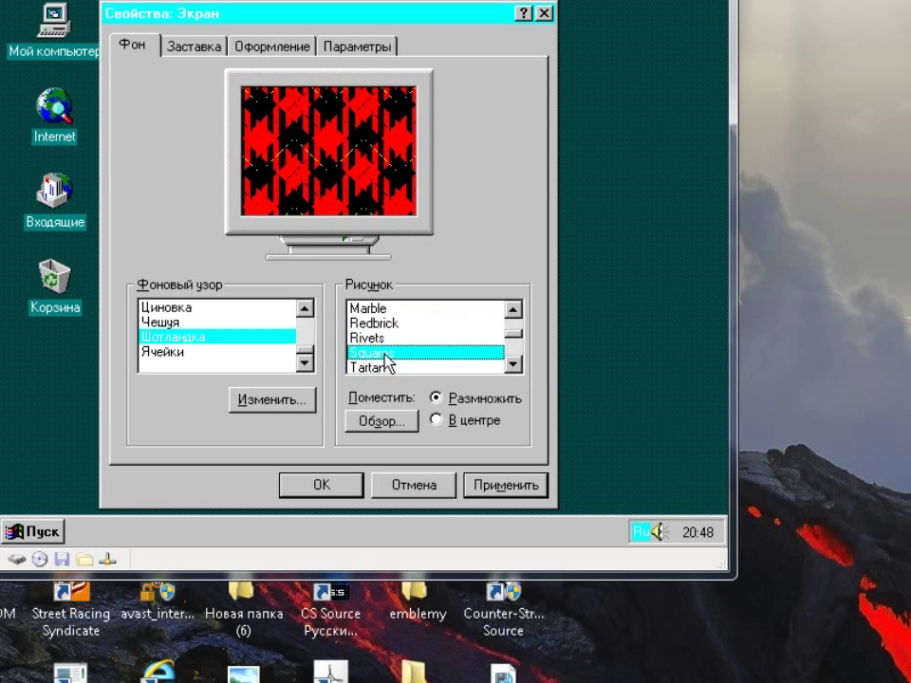
pyautogui.click(515, 367)
pyautogui.click(517, 367)
pyautogui.click(517, 368)
pyautogui.click(517, 368)
pyautogui.click(517, 367)
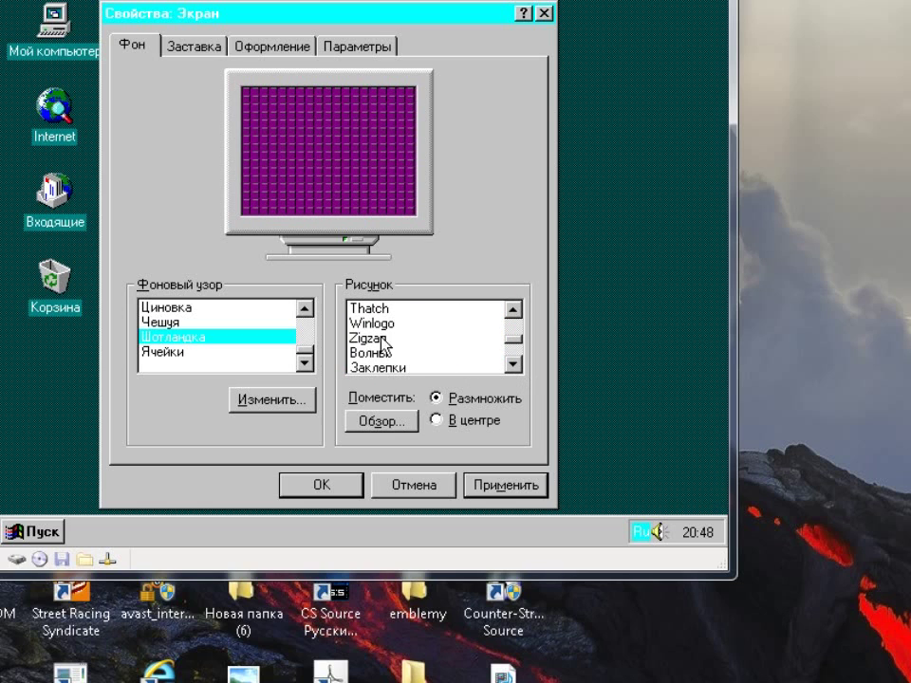
# Choose the Winlogo wallpaper, apply it, and set it to display centred
pyautogui.click(361, 323)
pyautogui.click(372, 353)
pyautogui.click(379, 338)
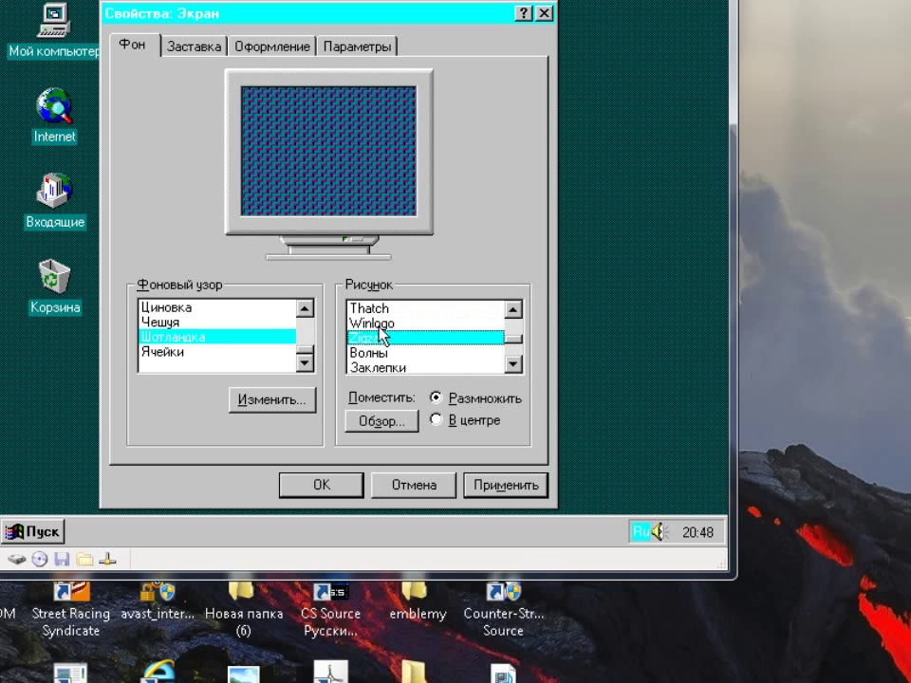
pyautogui.click(378, 323)
pyautogui.click(502, 485)
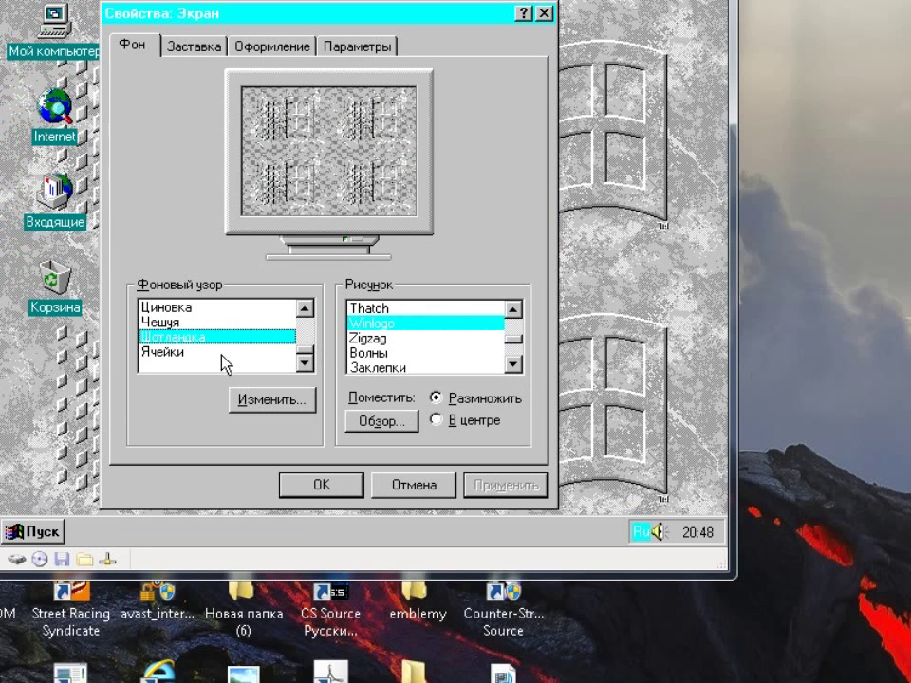
pyautogui.click(468, 421)
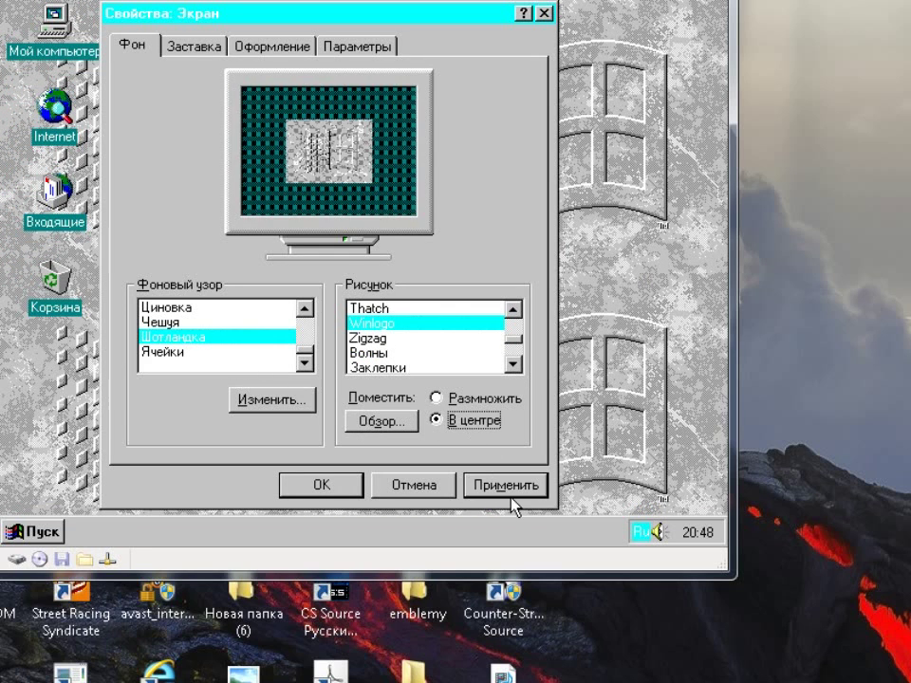
pyautogui.click(510, 497)
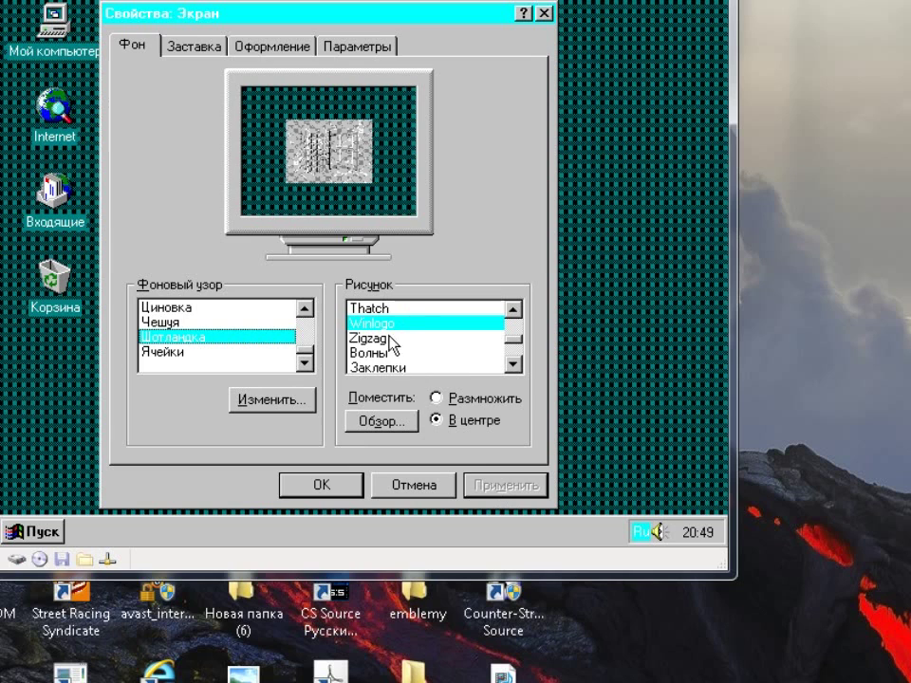
pyautogui.click(436, 399)
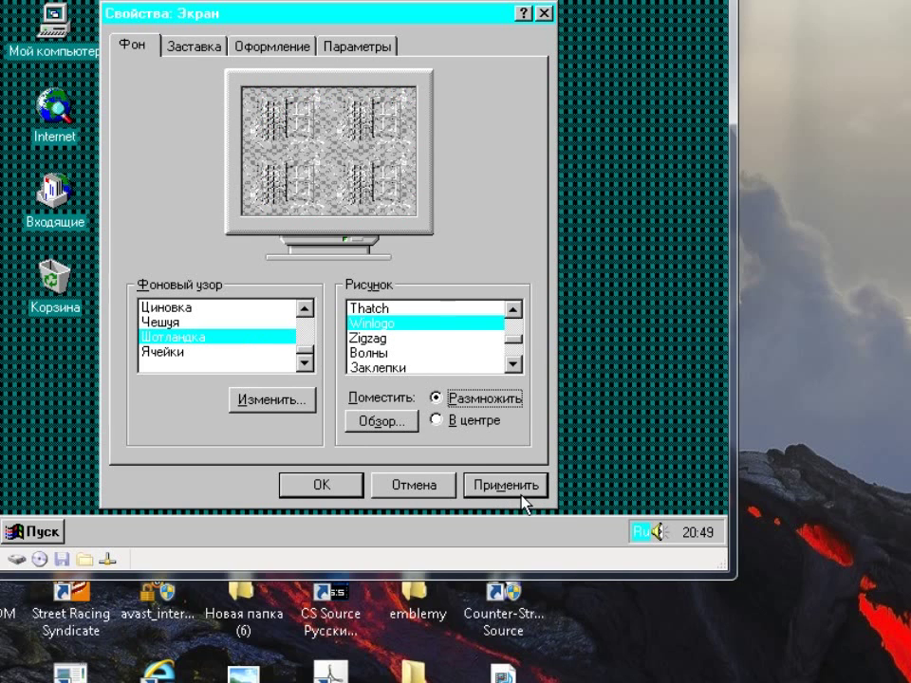
pyautogui.click(463, 419)
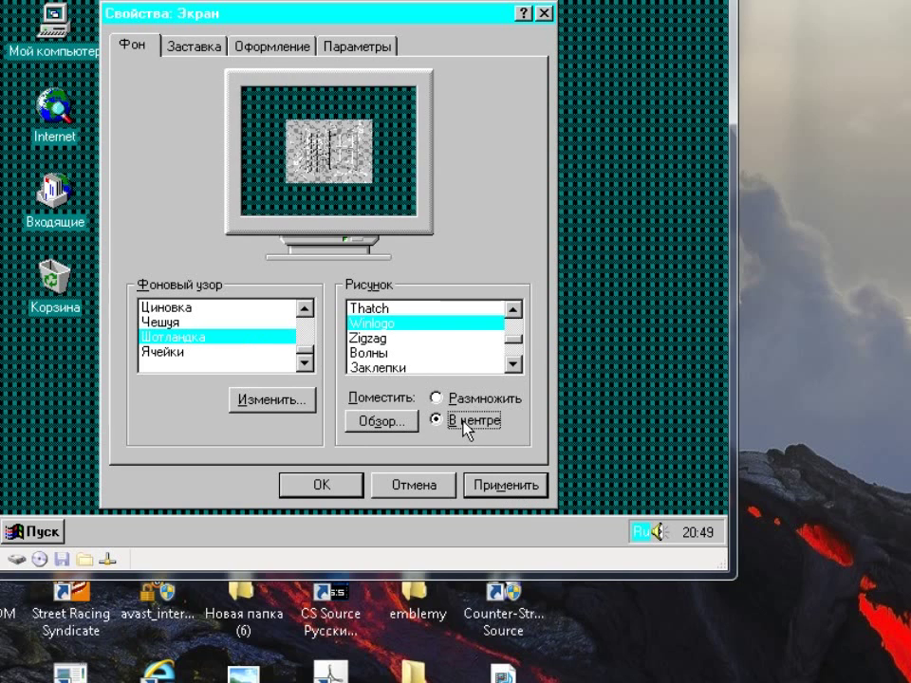
# Try the Чешуя, Циновка, Ячейки and Брусчатка patterns, then apply Алмазы
pyautogui.click(154, 321)
pyautogui.click(180, 309)
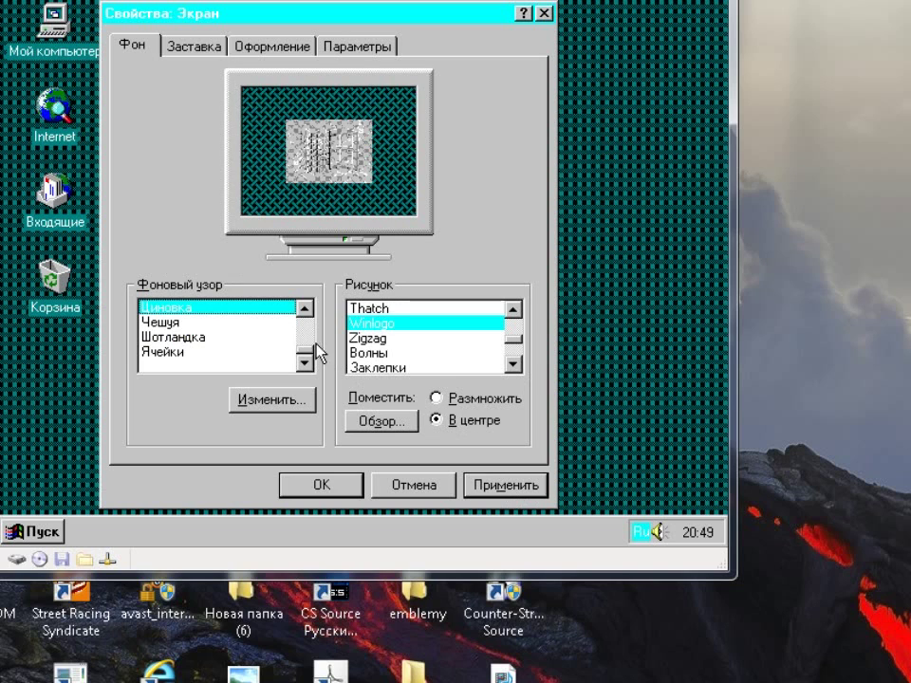
pyautogui.click(176, 353)
pyautogui.click(304, 308)
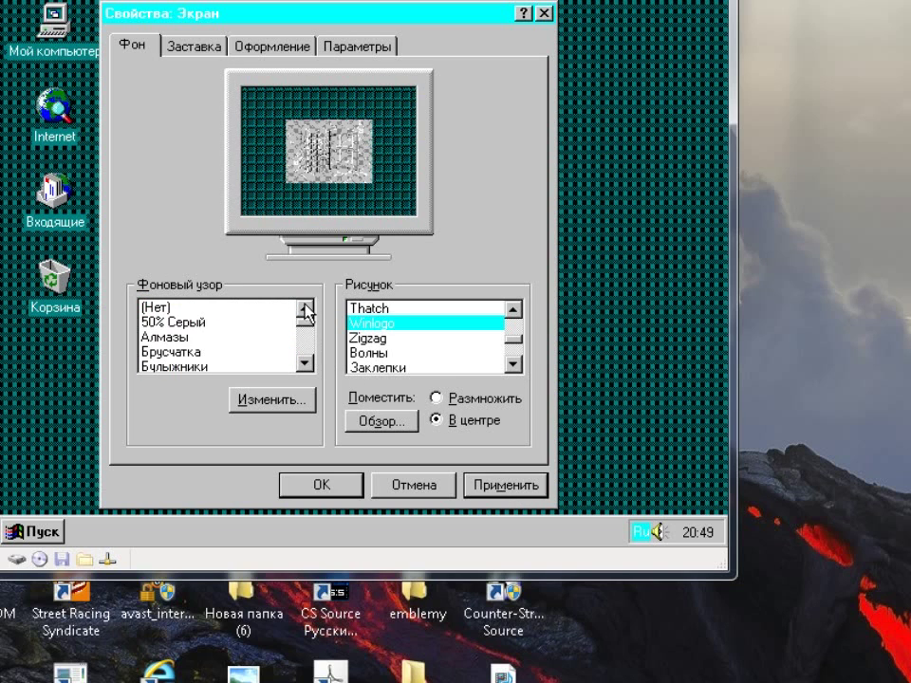
pyautogui.click(169, 337)
pyautogui.click(174, 349)
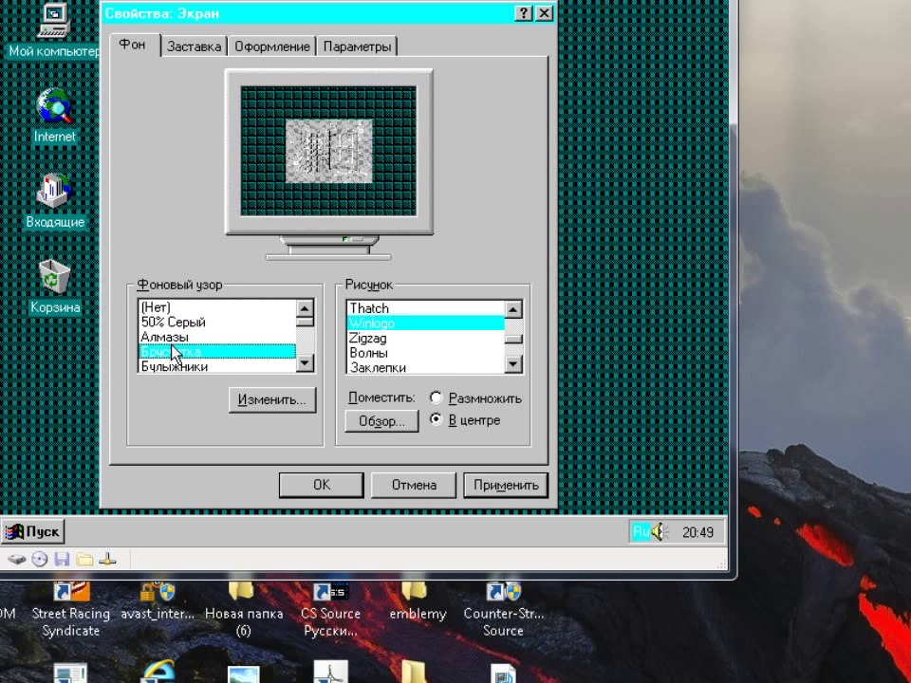
pyautogui.press('Up')
pyautogui.click(474, 485)
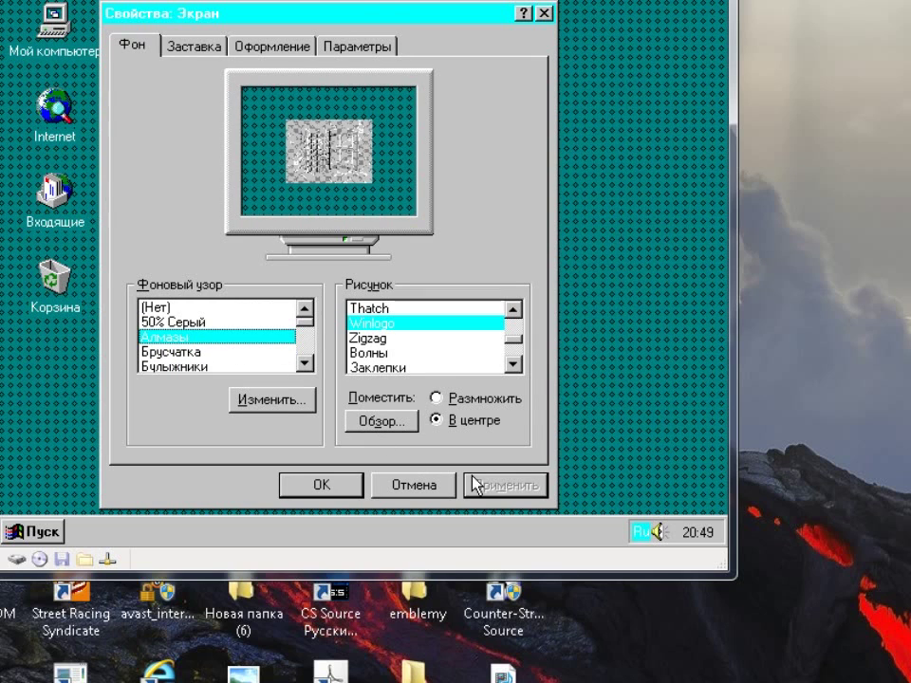
# Compare tiled and centred Winlogo on the desktop, finally applying it centred
pyautogui.moveTo(376, 10); pyautogui.dragTo(406, 25)
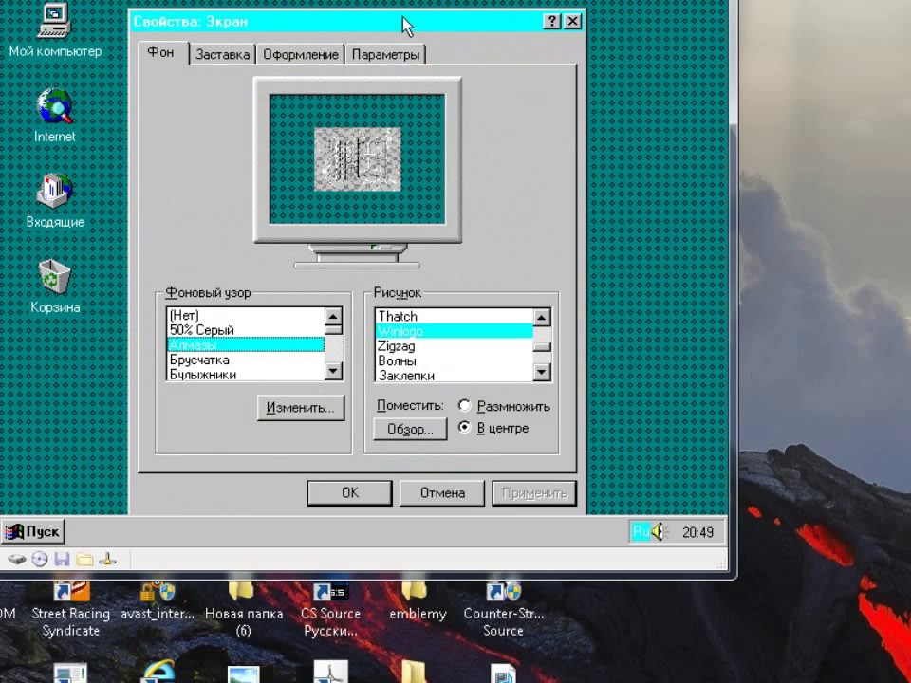
pyautogui.click(464, 406)
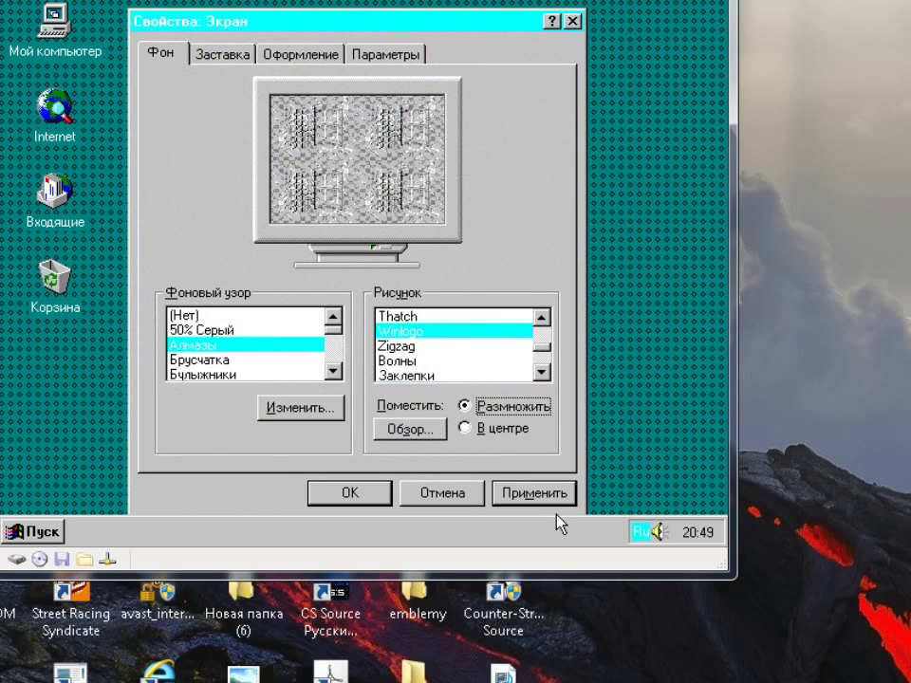
pyautogui.click(509, 491)
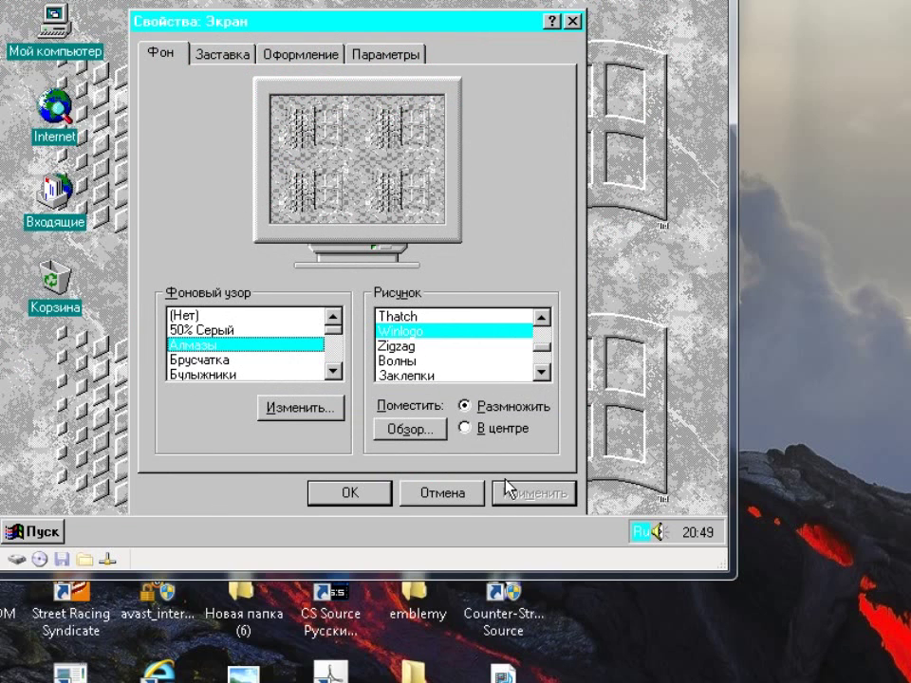
pyautogui.click(464, 428)
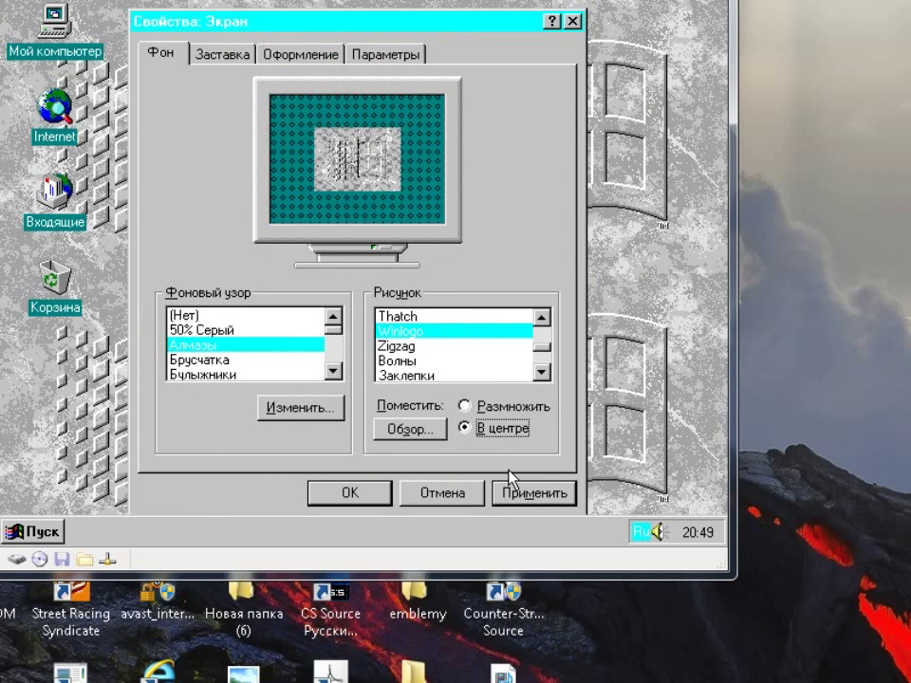
pyautogui.click(524, 495)
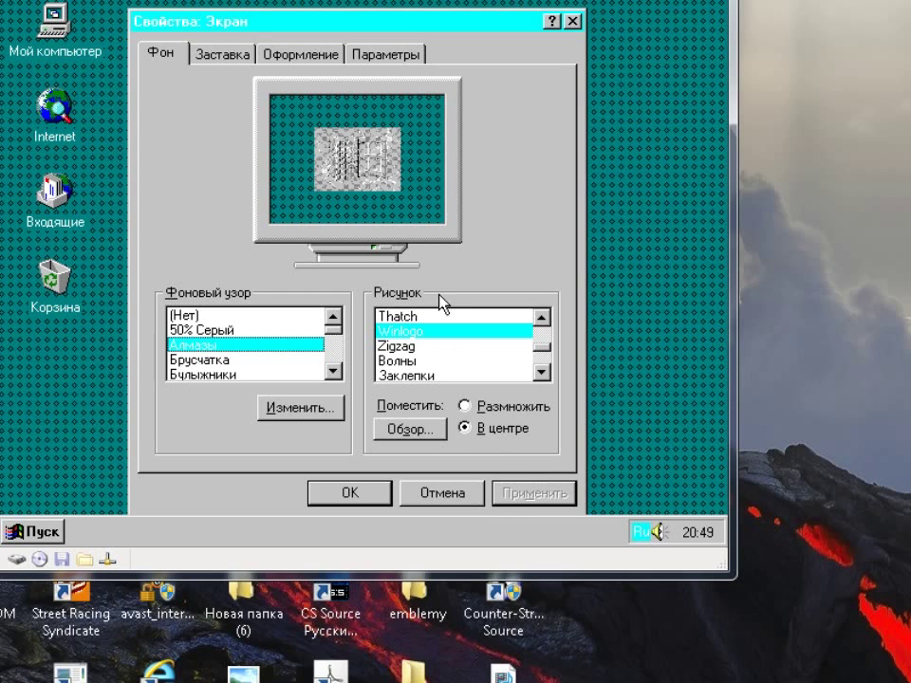
# Set the colour depth to High Color (16 разрядов) and the desktop area to 800 by 600
pyautogui.click(366, 44)
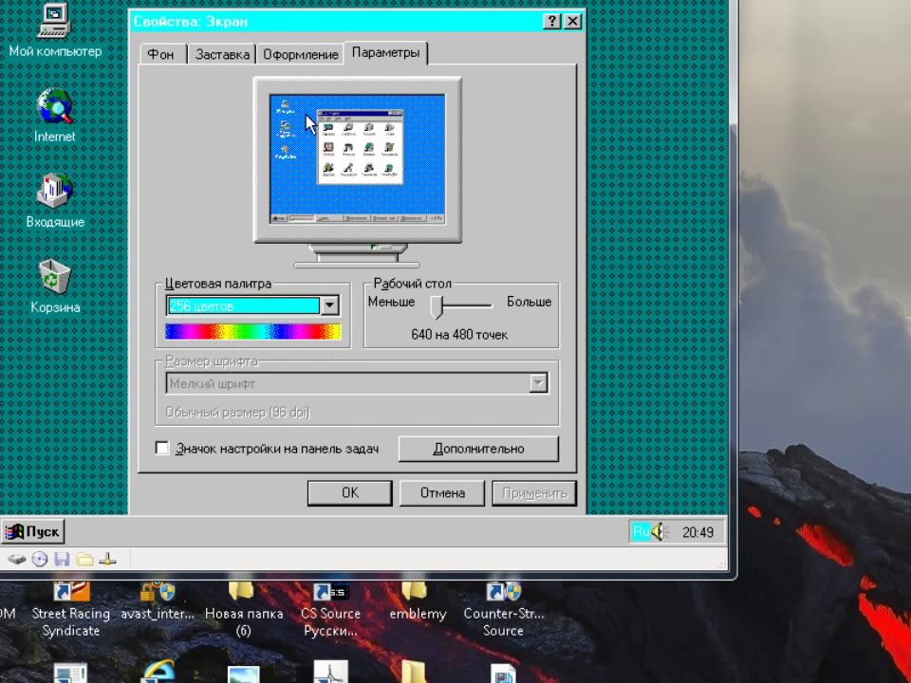
pyautogui.click(304, 308)
pyautogui.click(281, 358)
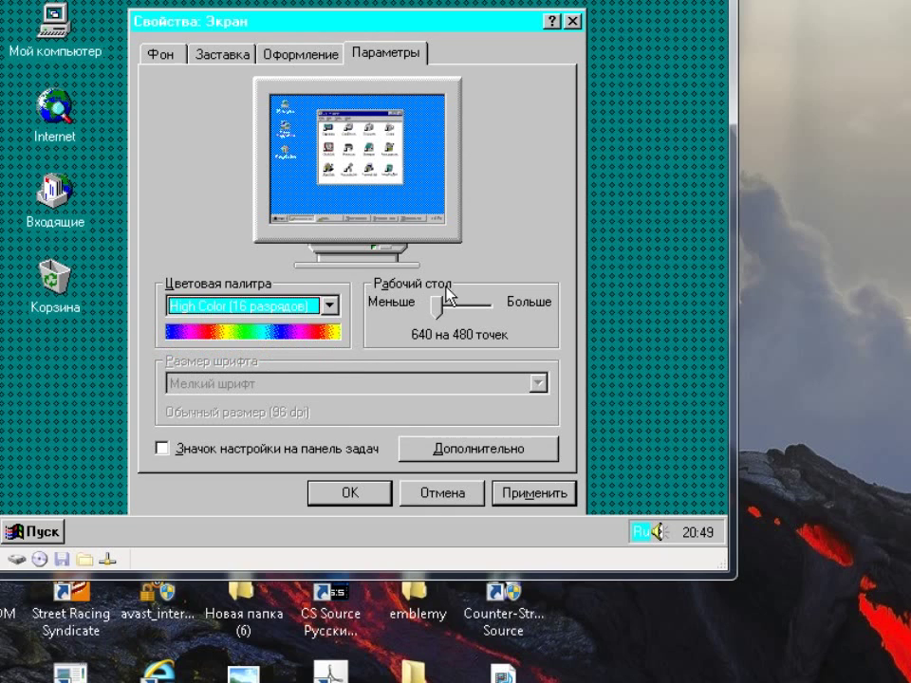
pyautogui.click(436, 308)
pyautogui.moveTo(438, 304)
pyautogui.mouseDown()
pyautogui.moveTo(451, 306)
pyautogui.moveTo(437, 314)
pyautogui.mouseUp()
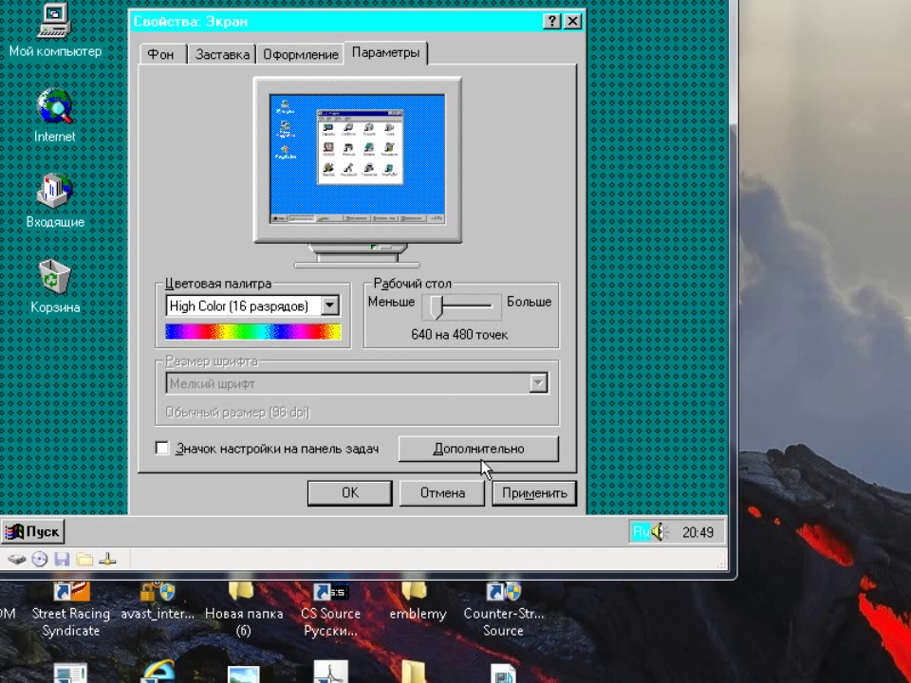
# Make the desktop colour blue, apply without restarting, and keep the new display settings
pyautogui.click(295, 59)
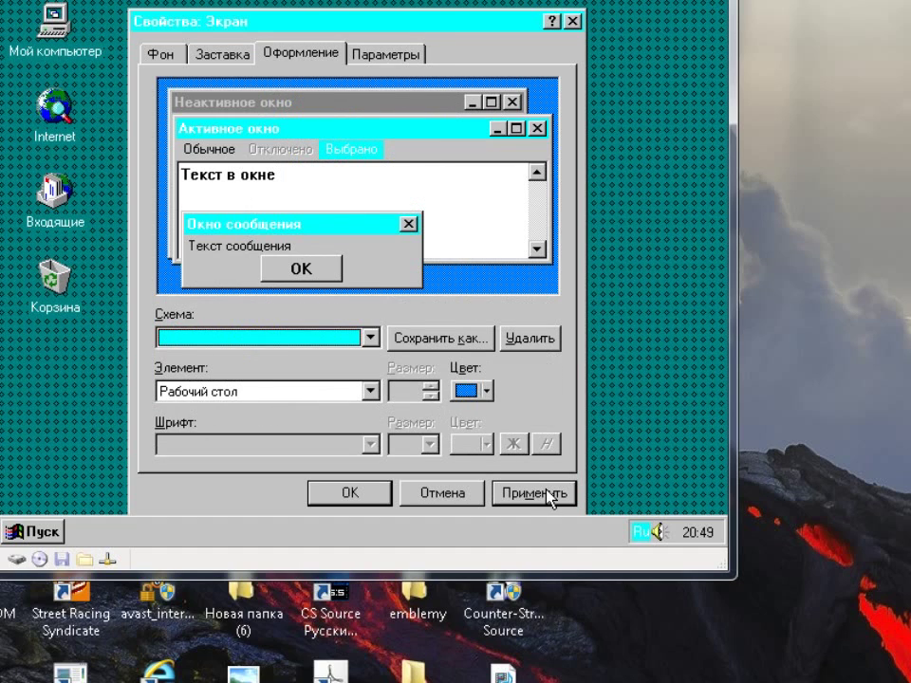
pyautogui.click(480, 391)
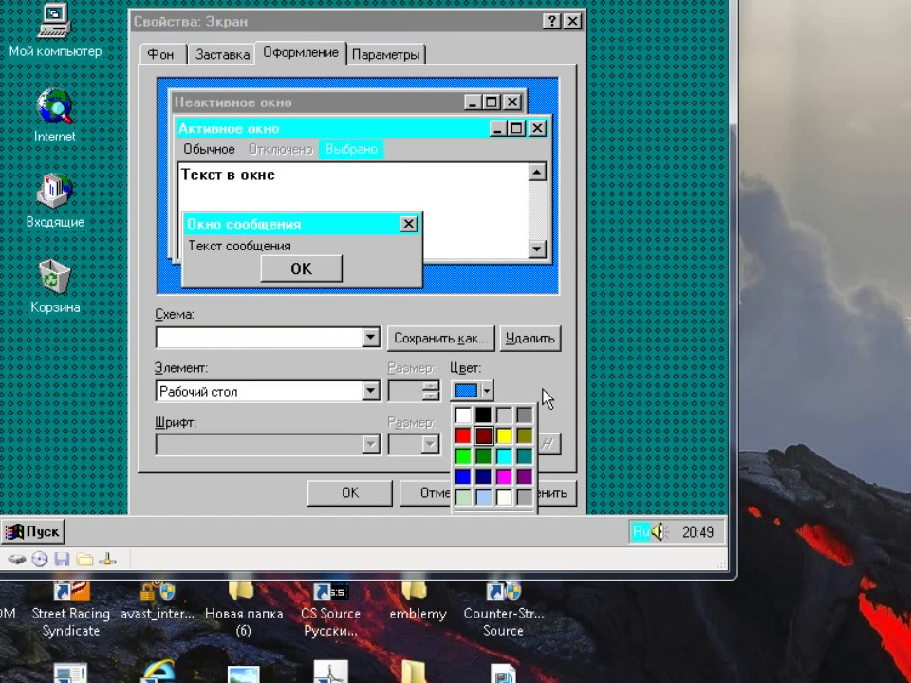
pyautogui.click(536, 494)
pyautogui.click(531, 494)
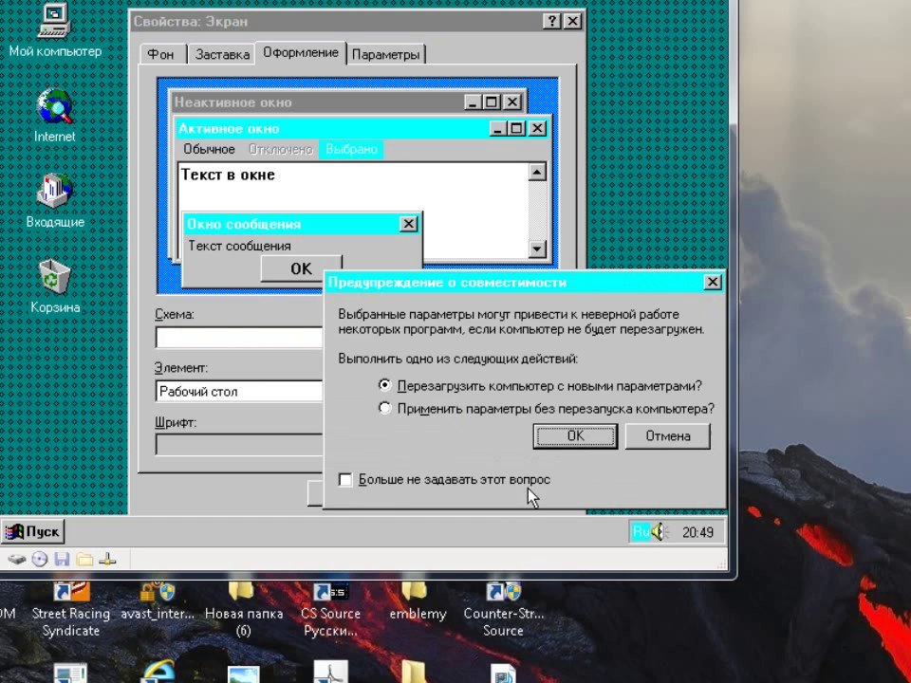
pyautogui.click(560, 411)
pyautogui.click(566, 437)
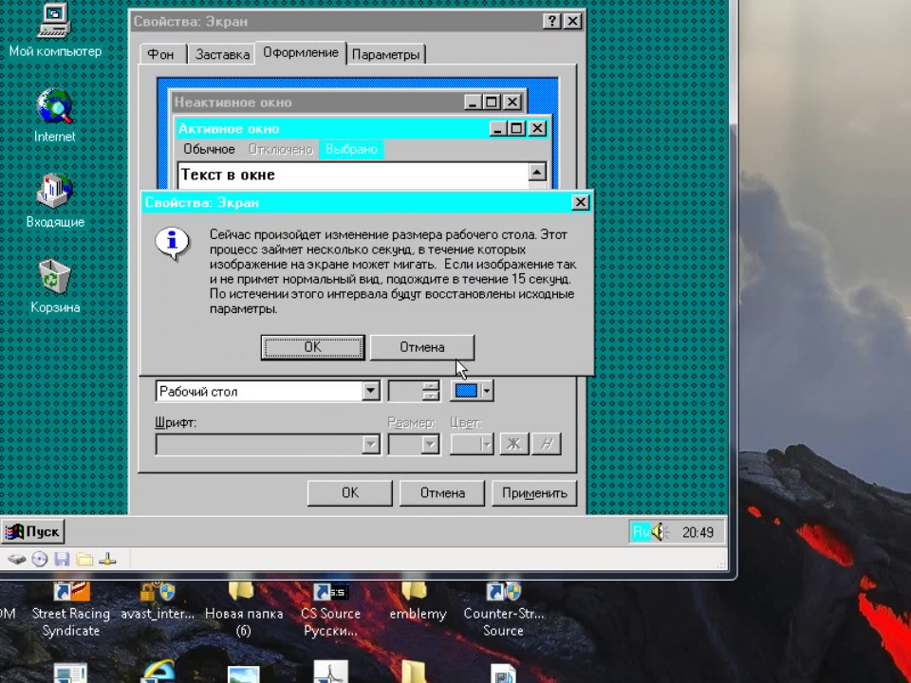
pyautogui.click(312, 347)
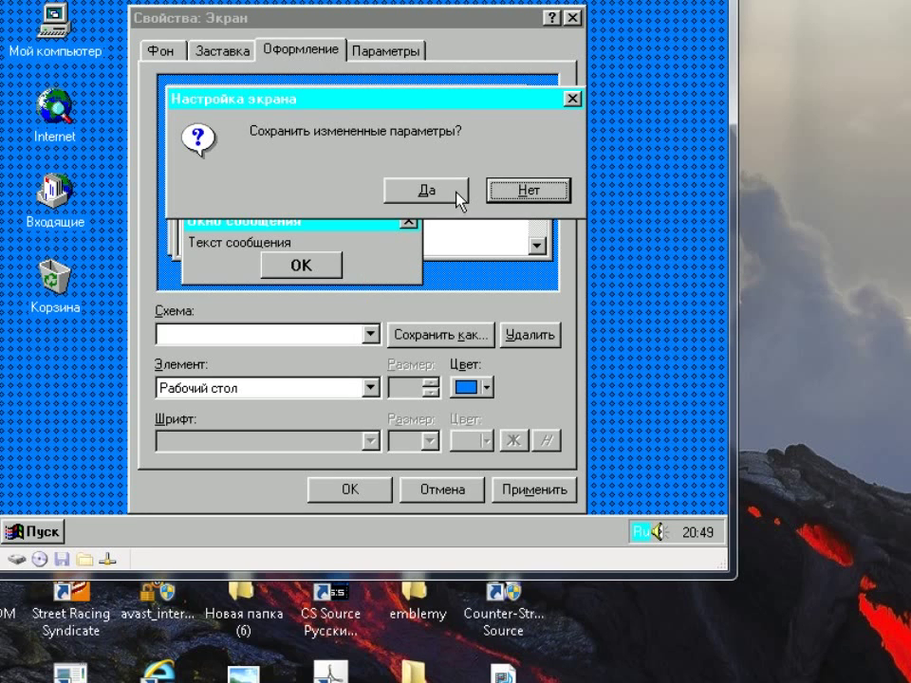
pyautogui.click(427, 191)
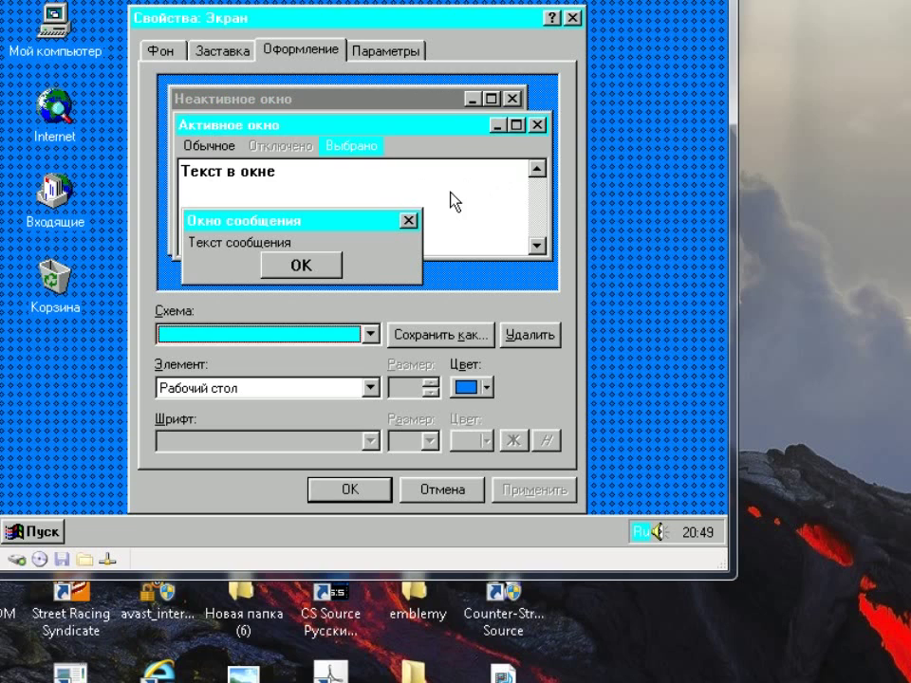
# Colour the 3D objects element light blue
pyautogui.click(371, 278)
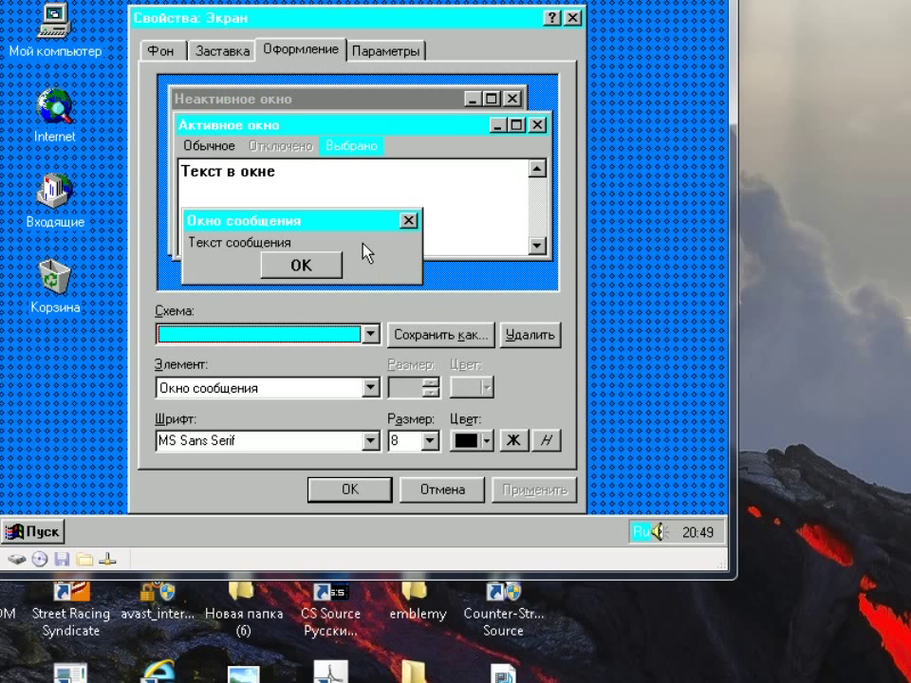
pyautogui.click(301, 266)
pyautogui.click(466, 387)
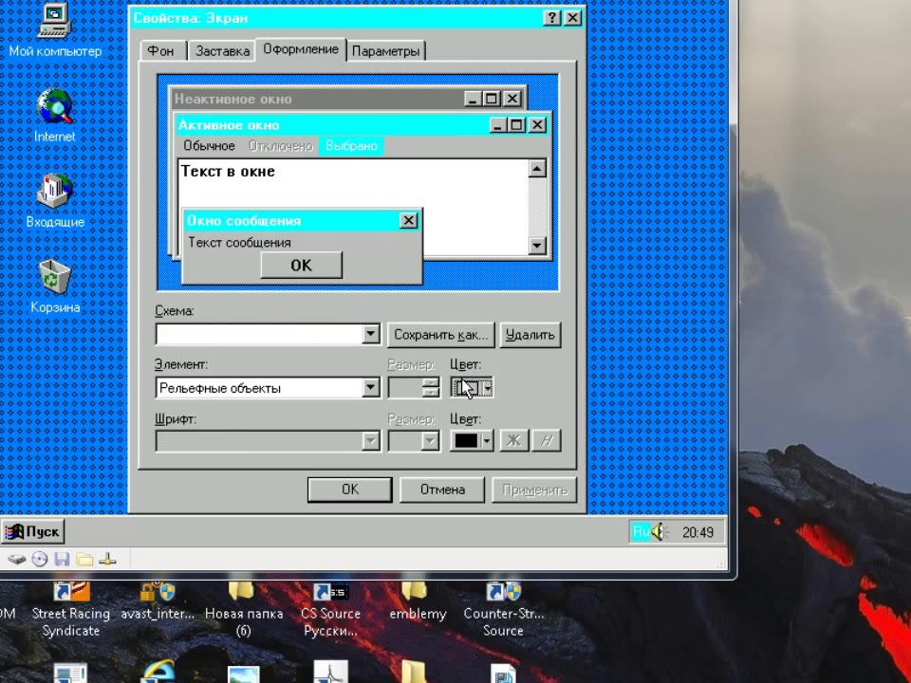
pyautogui.click(483, 495)
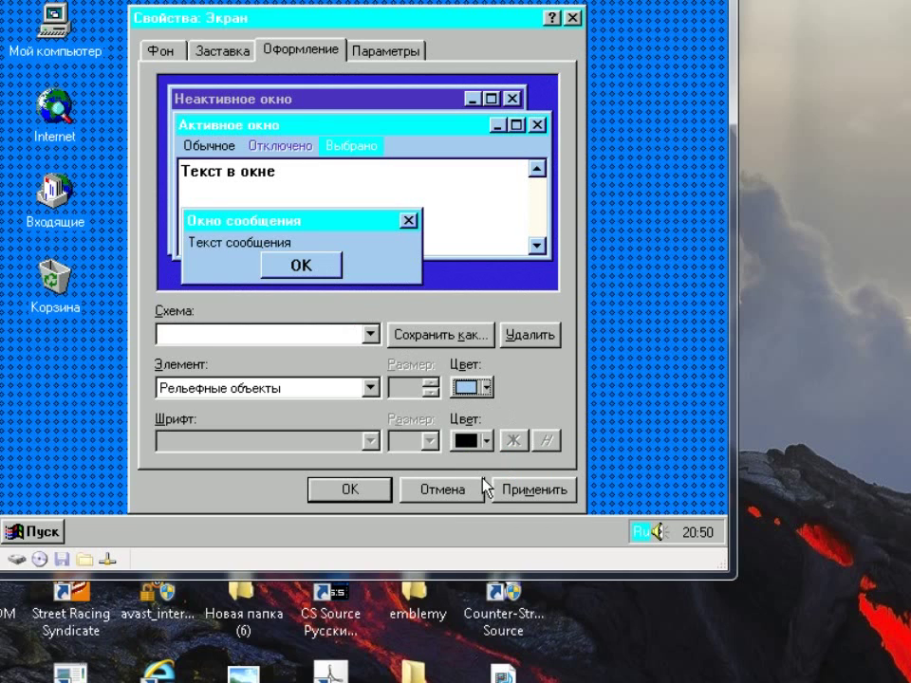
# Make the inactive window title bar cyan
pyautogui.click(331, 94)
pyautogui.click(486, 387)
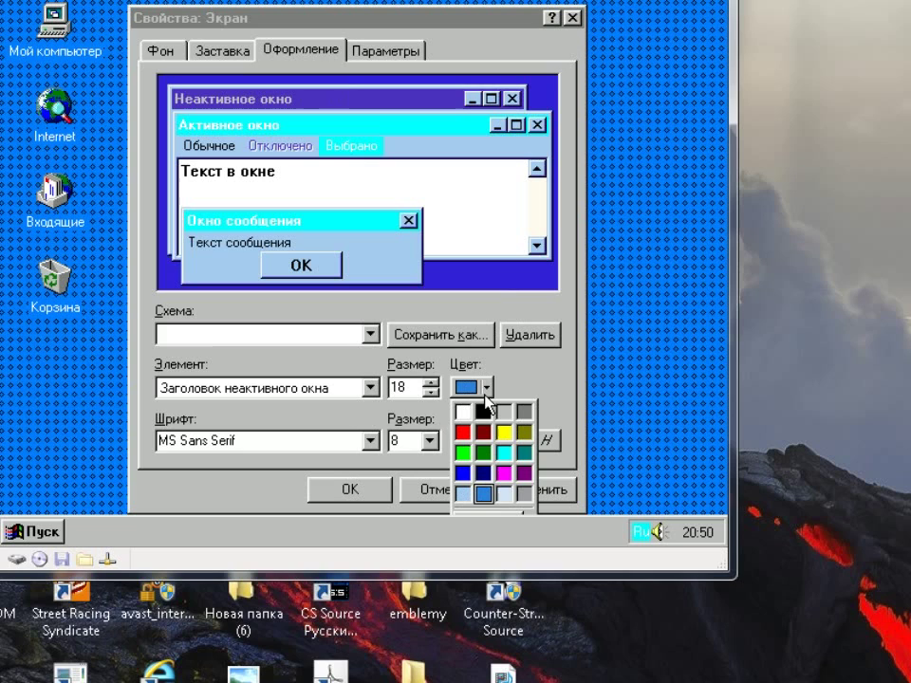
pyautogui.click(500, 455)
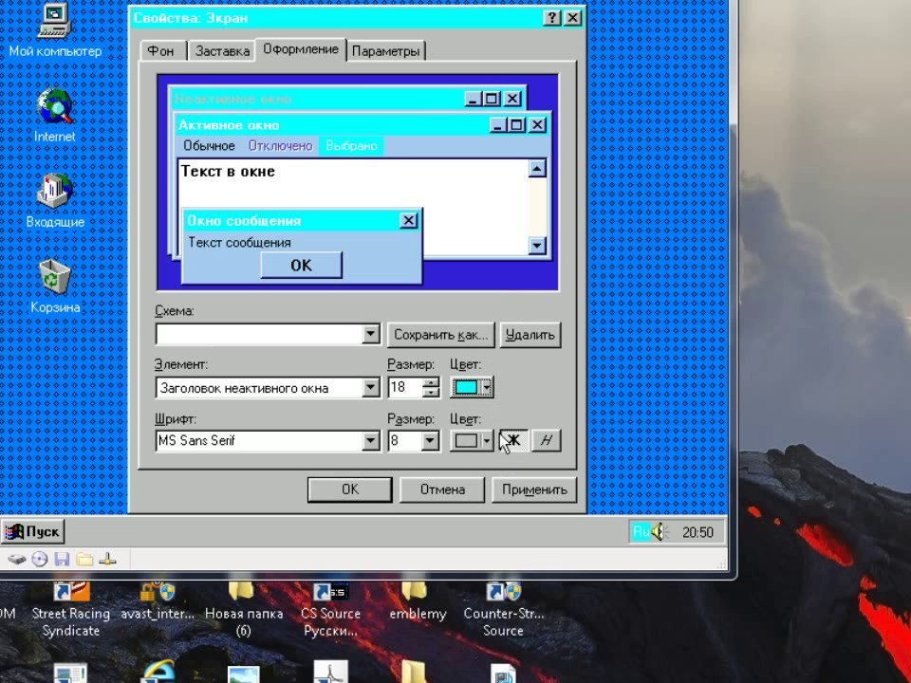
pyautogui.click(485, 387)
pyautogui.click(518, 519)
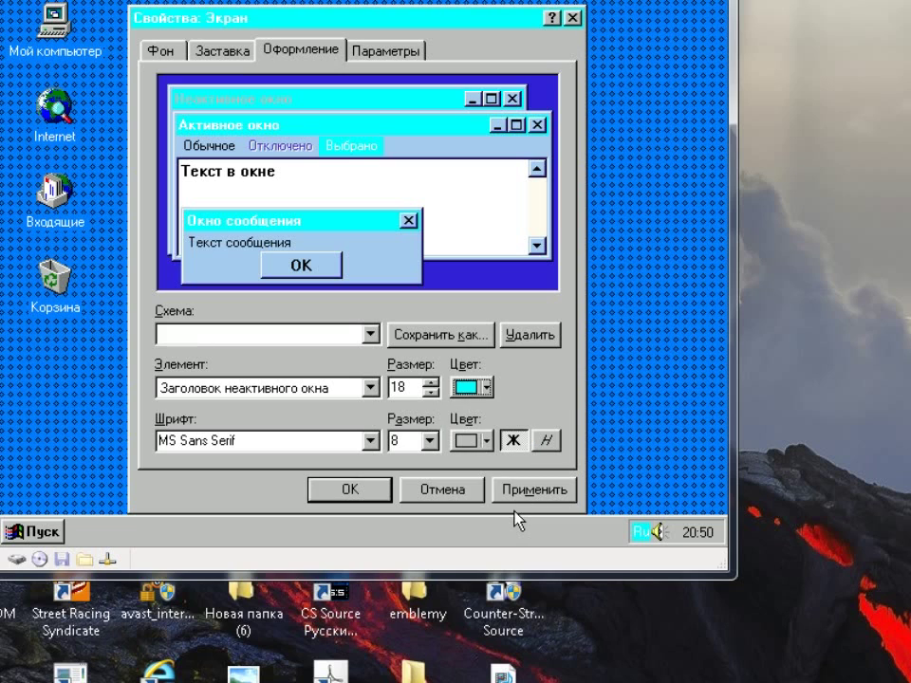
# Mix a pale cyan custom colour for the inactive title bar, then darken it slightly
pyautogui.click(486, 387)
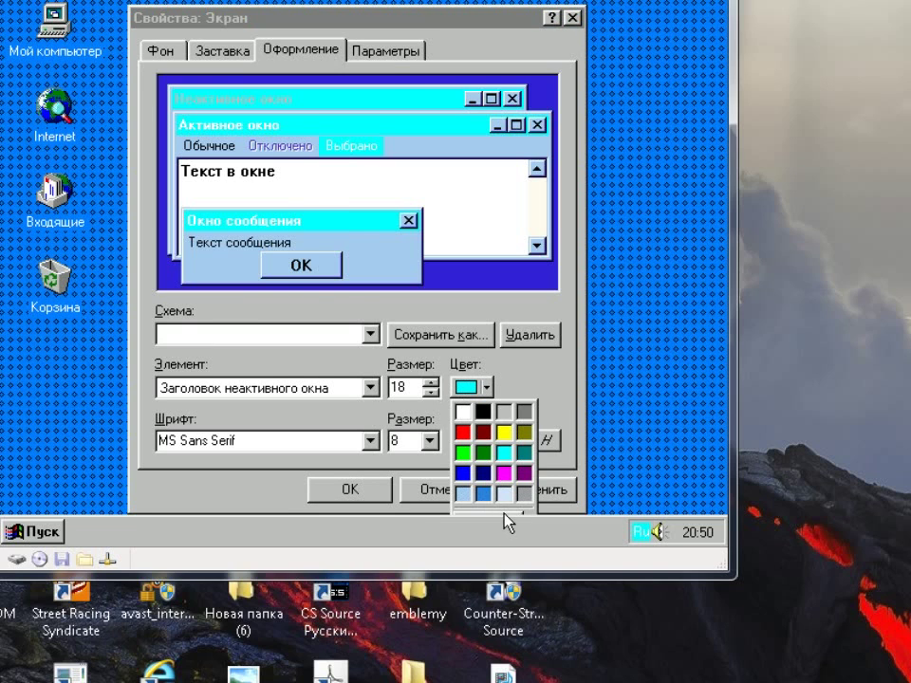
pyautogui.click(504, 513)
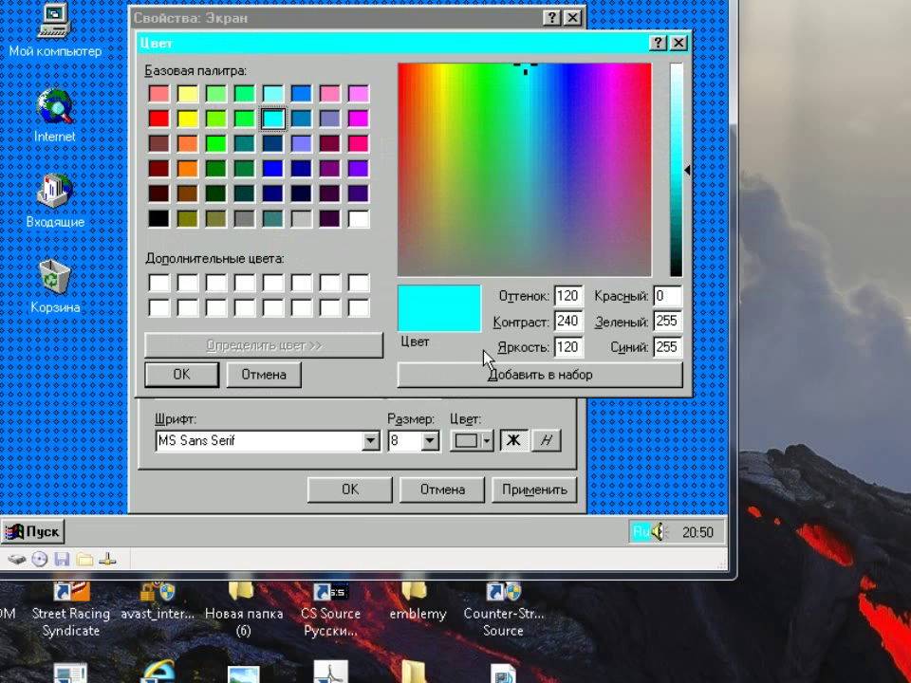
pyautogui.click(677, 97)
pyautogui.moveTo(683, 98); pyautogui.dragTo(683, 90)
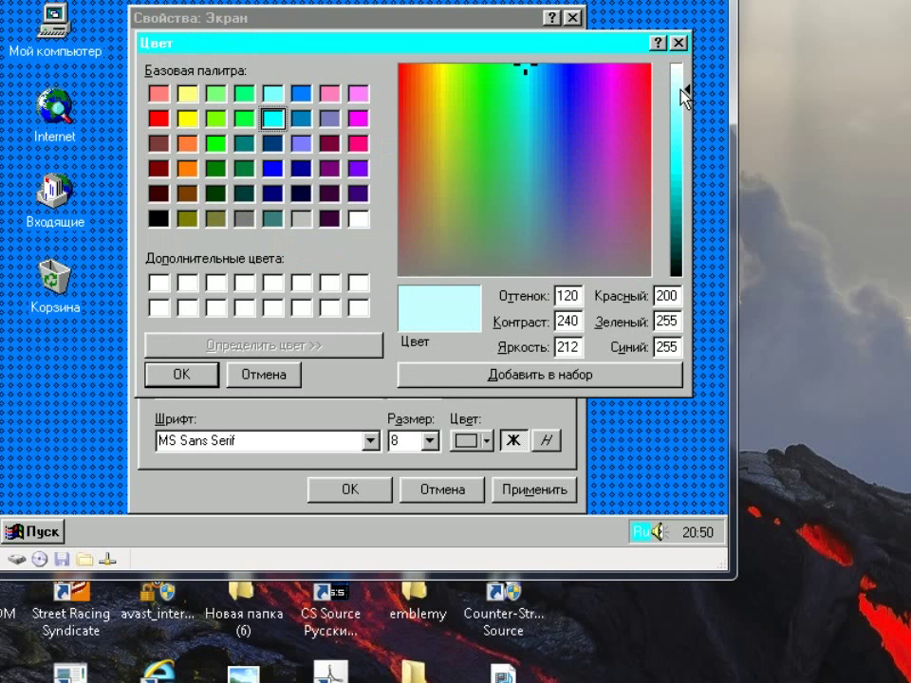
pyautogui.click(212, 383)
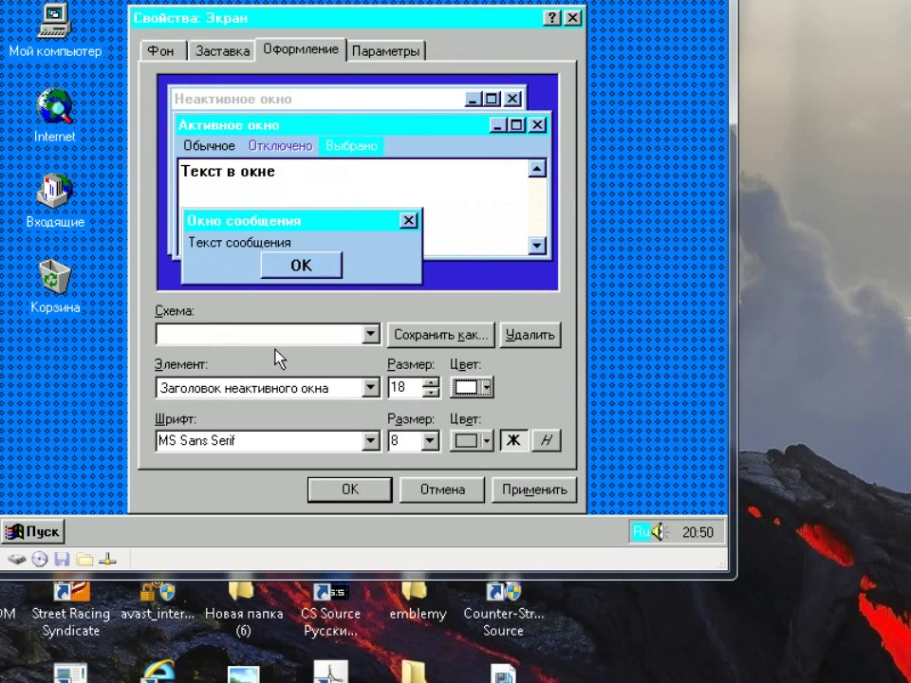
pyautogui.click(464, 387)
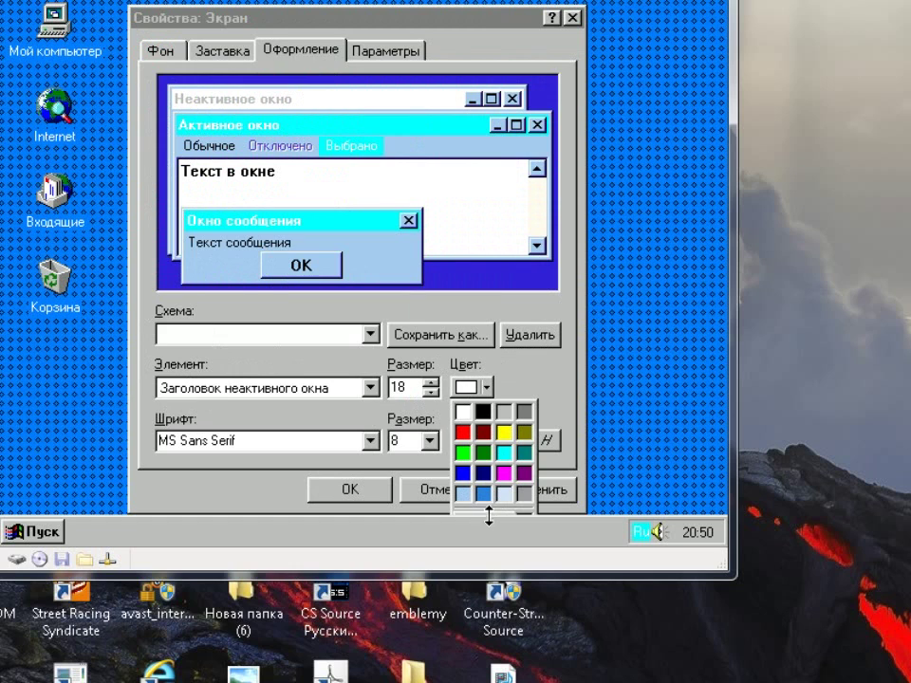
pyautogui.click(487, 518)
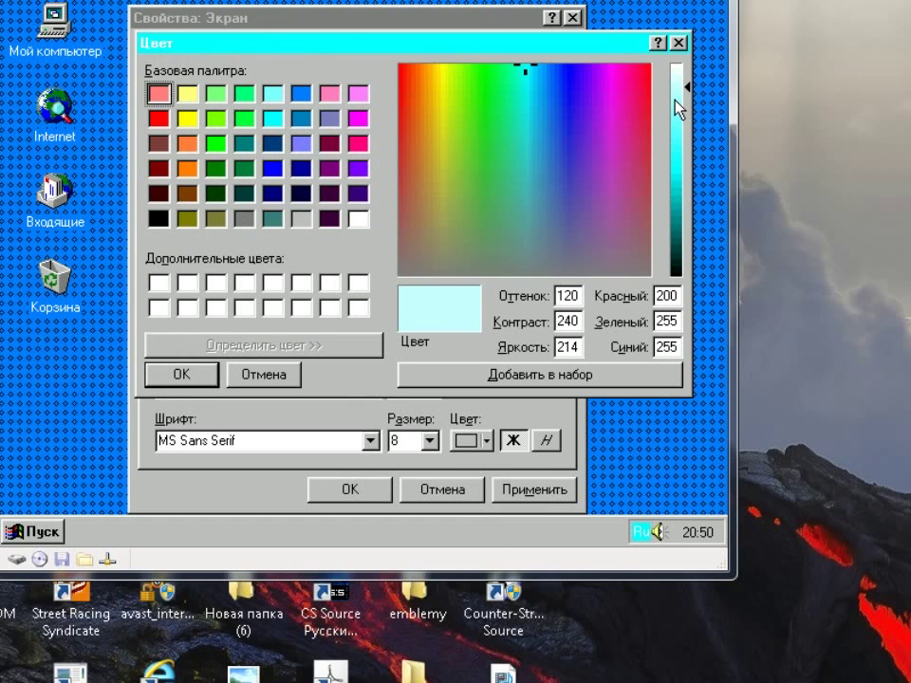
pyautogui.click(674, 98)
pyautogui.click(180, 374)
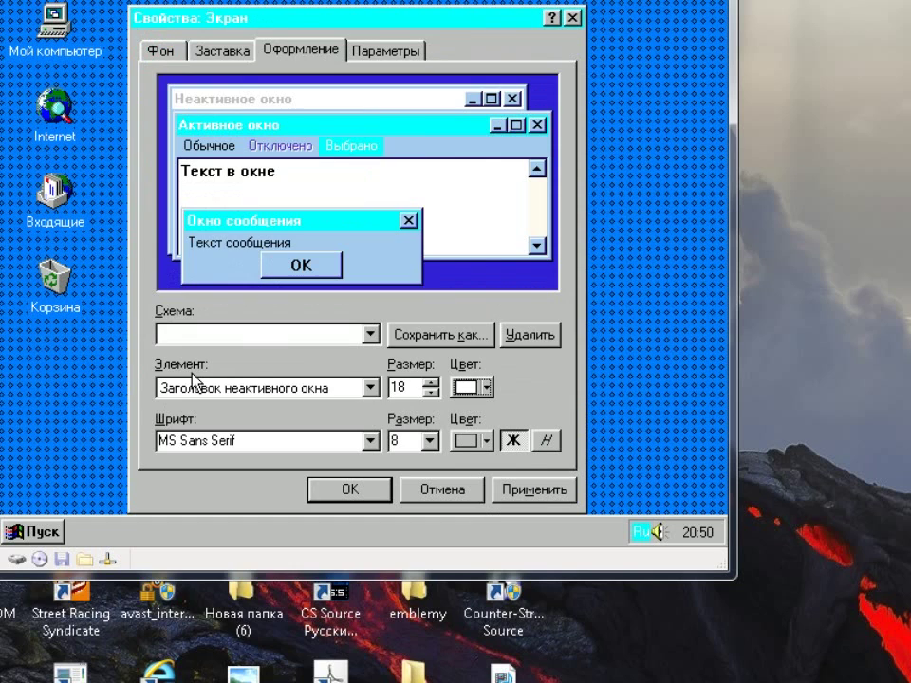
# Darken the cyan further and save a light cyan custom colour with brightness 199
pyautogui.click(483, 392)
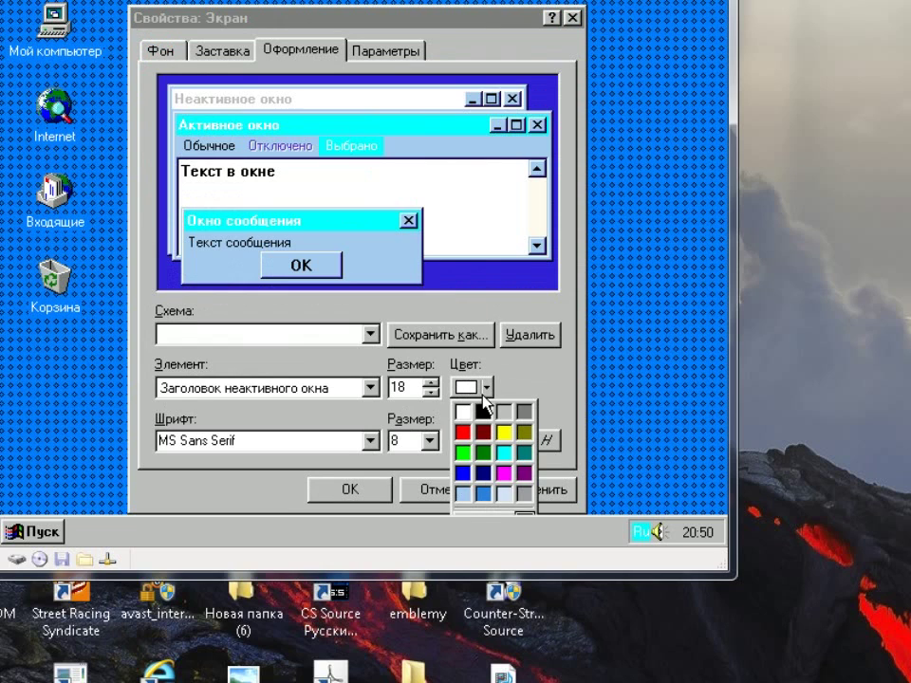
pyautogui.click(478, 512)
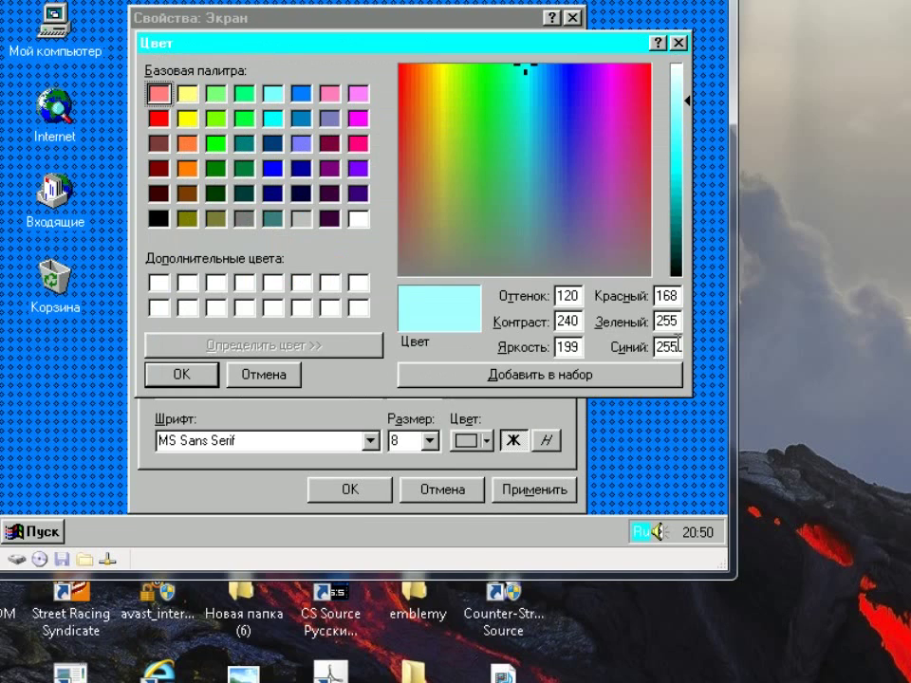
pyautogui.moveTo(680, 110); pyautogui.dragTo(685, 123)
pyautogui.click(206, 378)
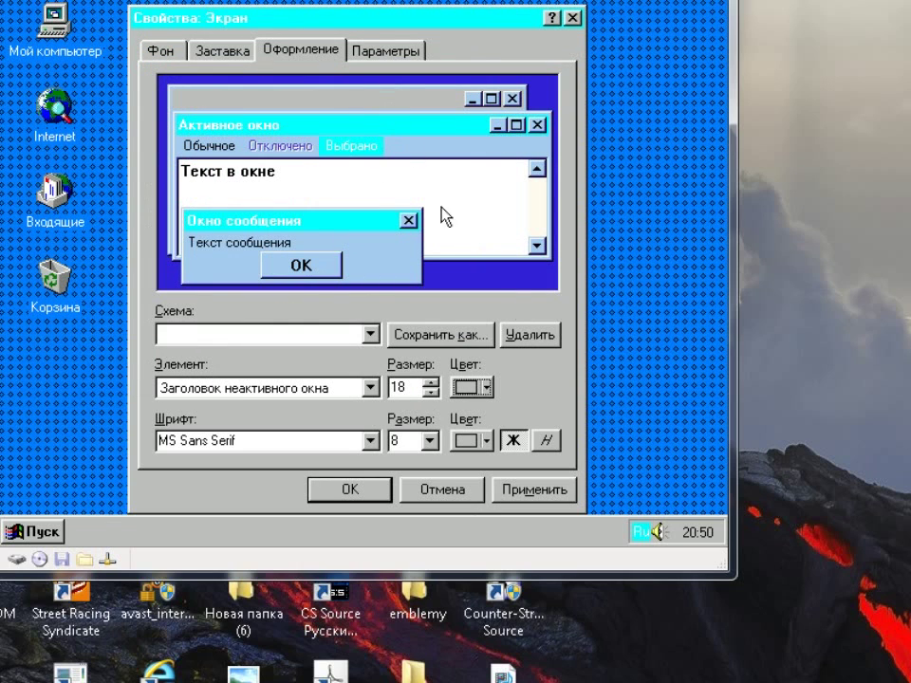
pyautogui.click(480, 395)
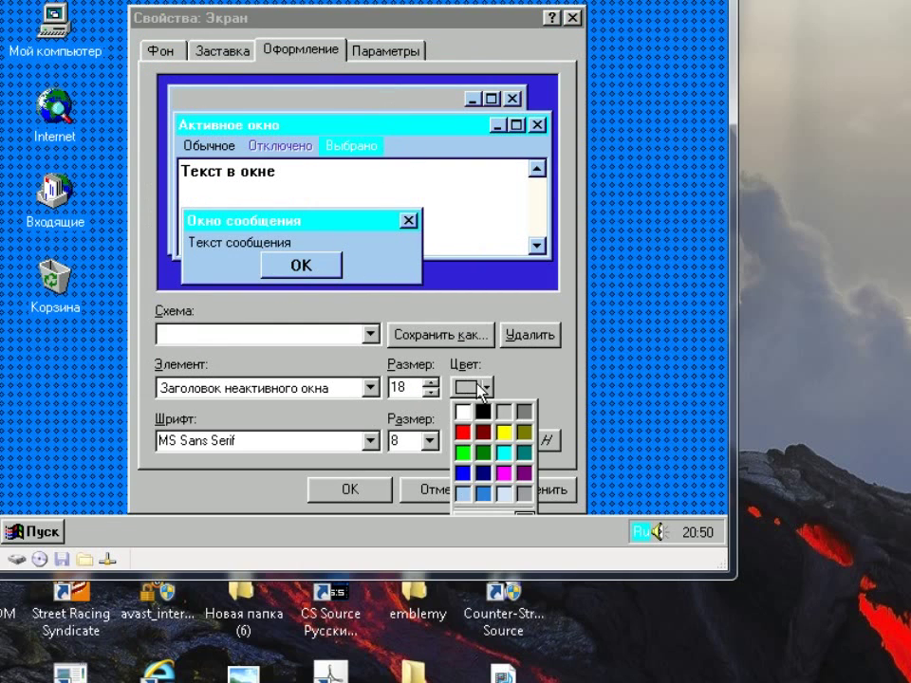
pyautogui.click(493, 513)
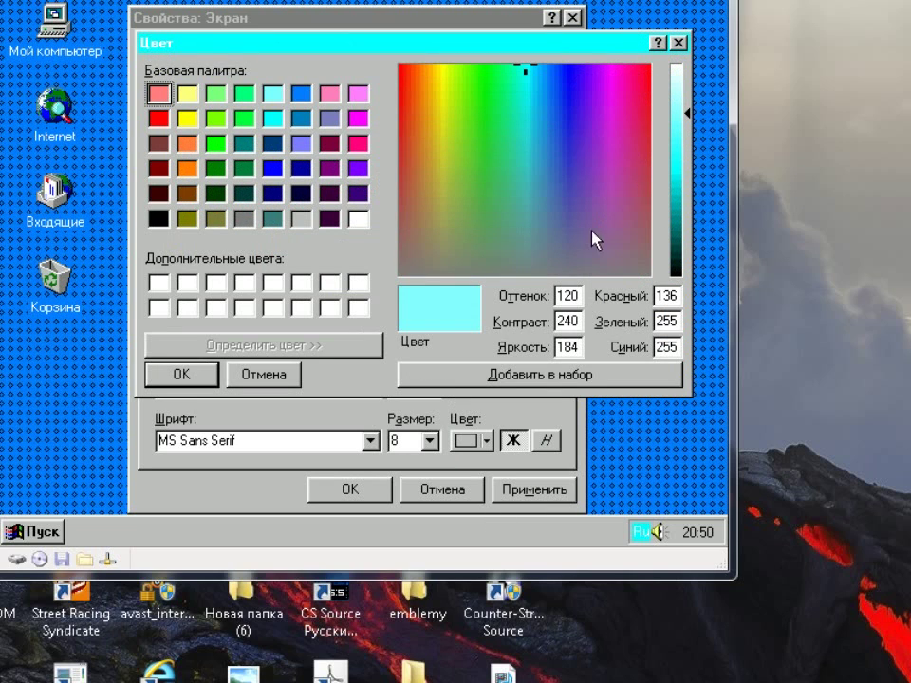
pyautogui.click(536, 90)
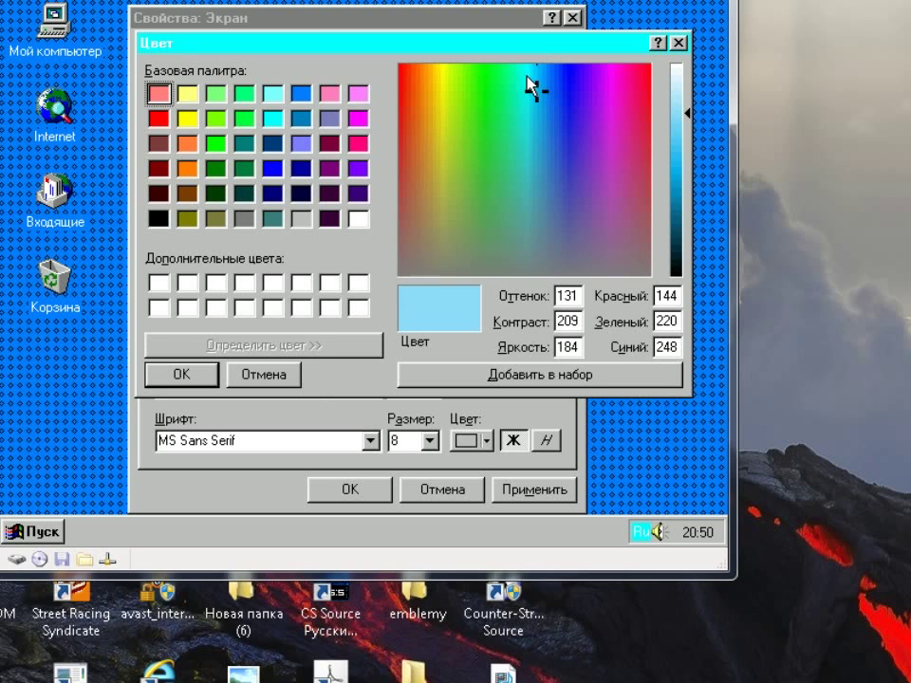
pyautogui.click(527, 76)
pyautogui.click(676, 102)
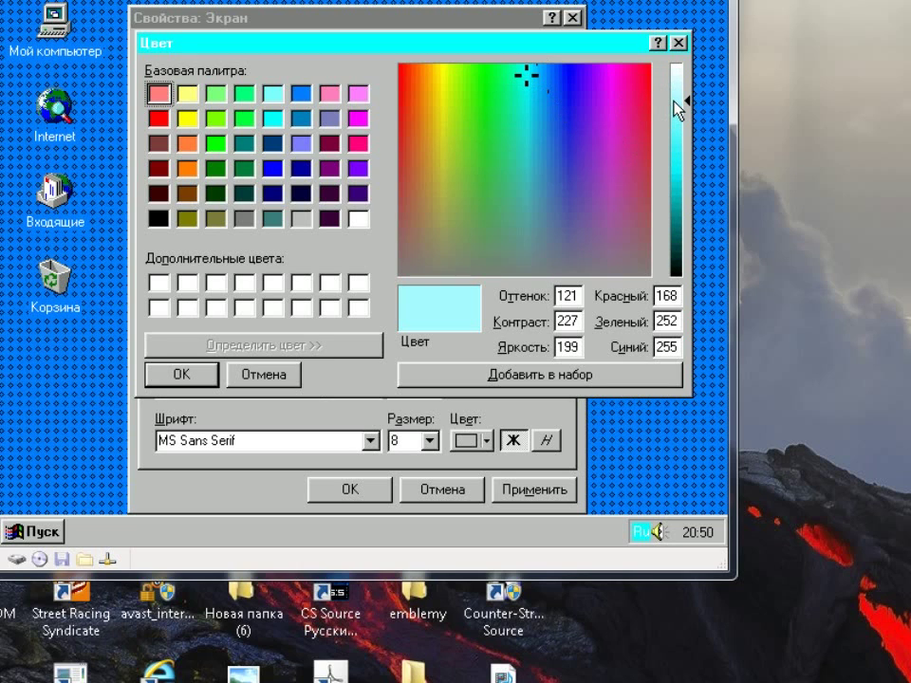
pyautogui.click(474, 376)
pyautogui.click(181, 376)
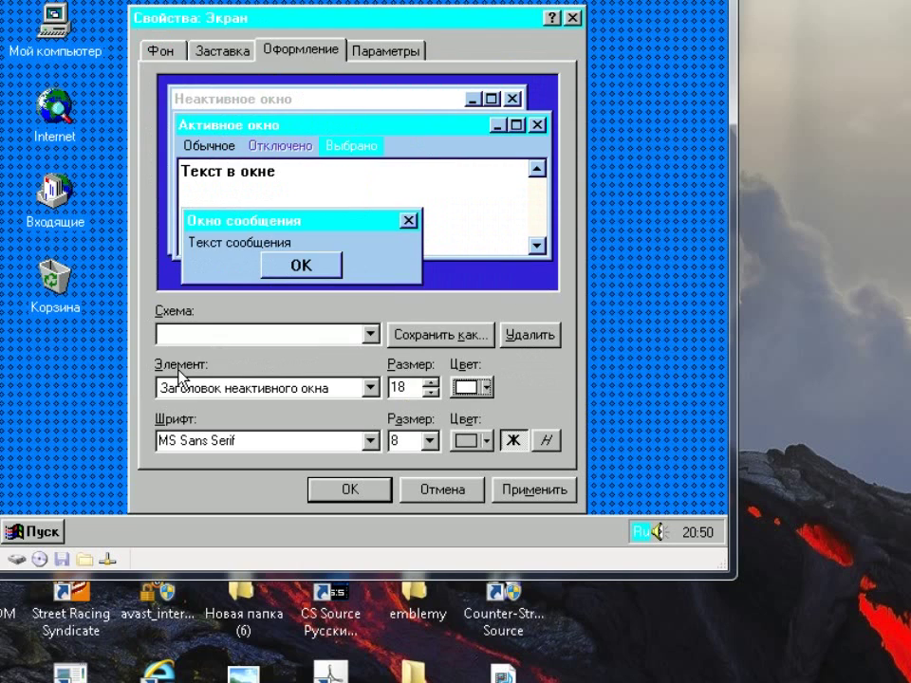
# Try several palette colours for the inactive title bar, settling on dark grey
pyautogui.click(473, 387)
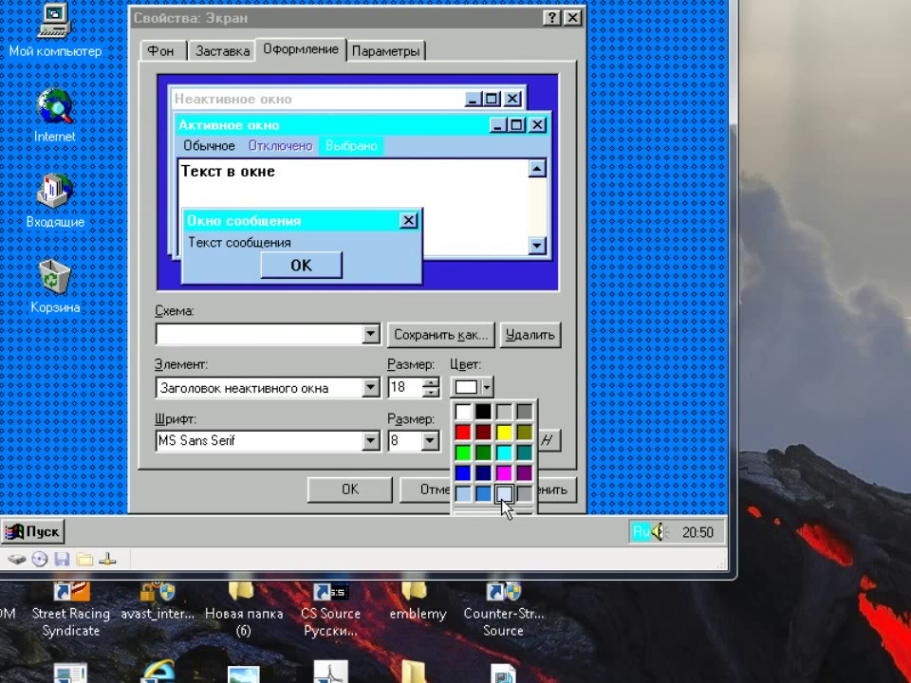
pyautogui.click(503, 494)
pyautogui.click(473, 384)
pyautogui.click(514, 494)
pyautogui.click(473, 387)
pyautogui.click(473, 497)
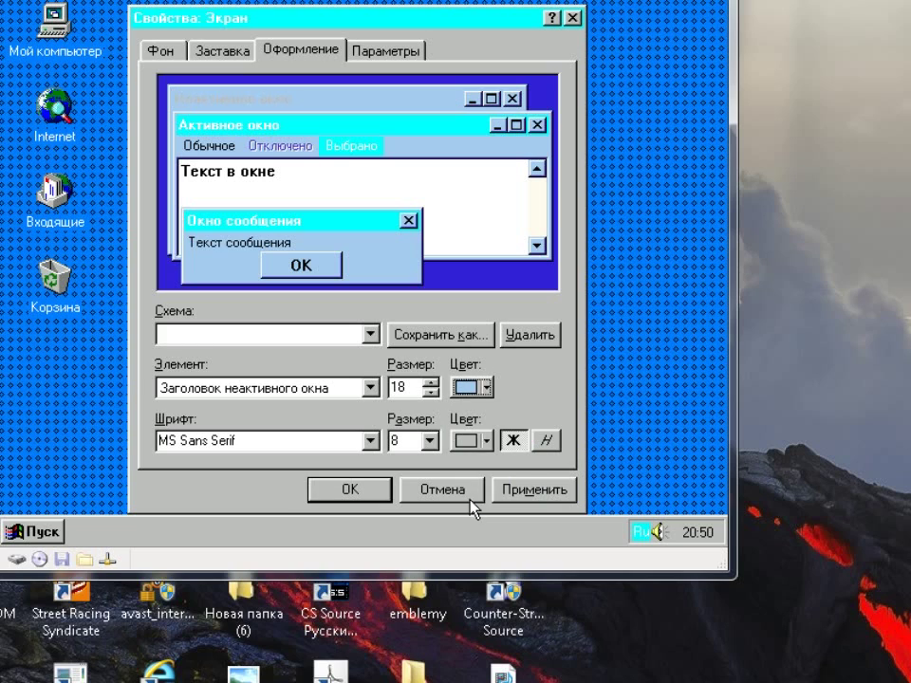
pyautogui.click(489, 388)
pyautogui.click(526, 491)
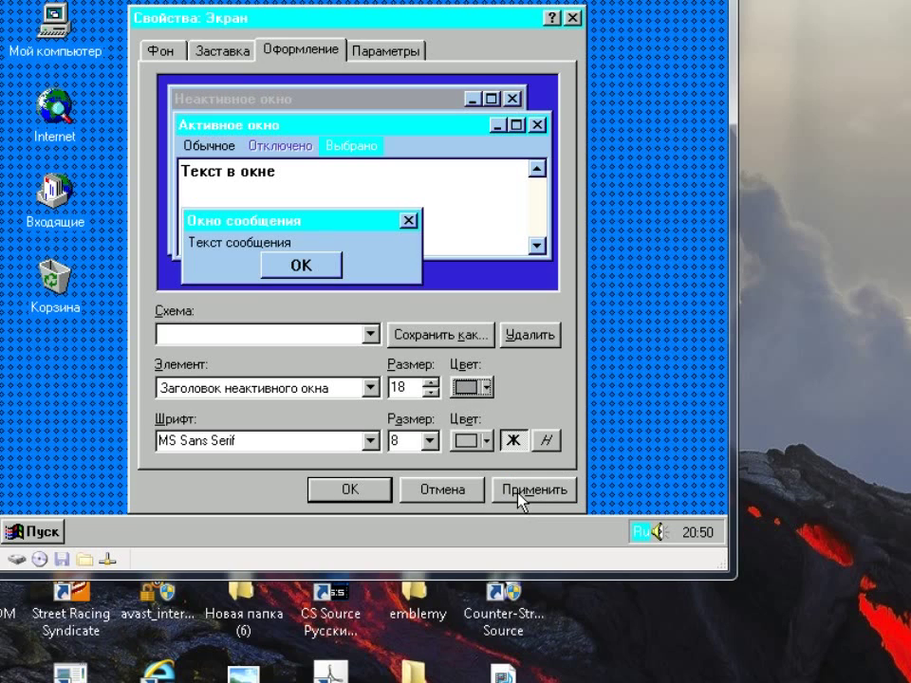
# Apply the custom colours, save the scheme as 'Windows 95', then apply and close with OK
pyautogui.click(526, 486)
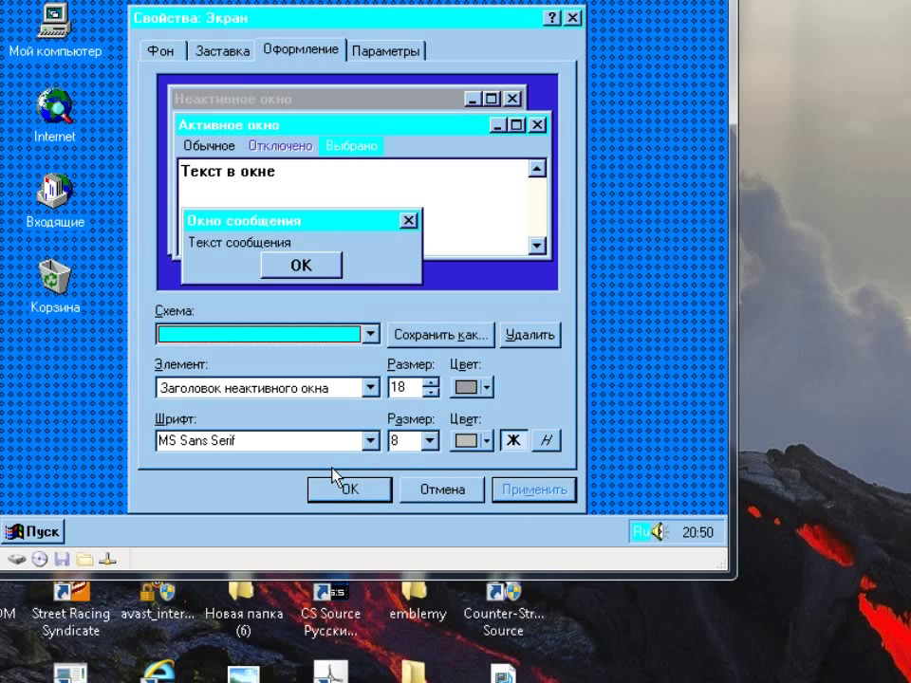
pyautogui.click(472, 334)
pyautogui.write('Ша')
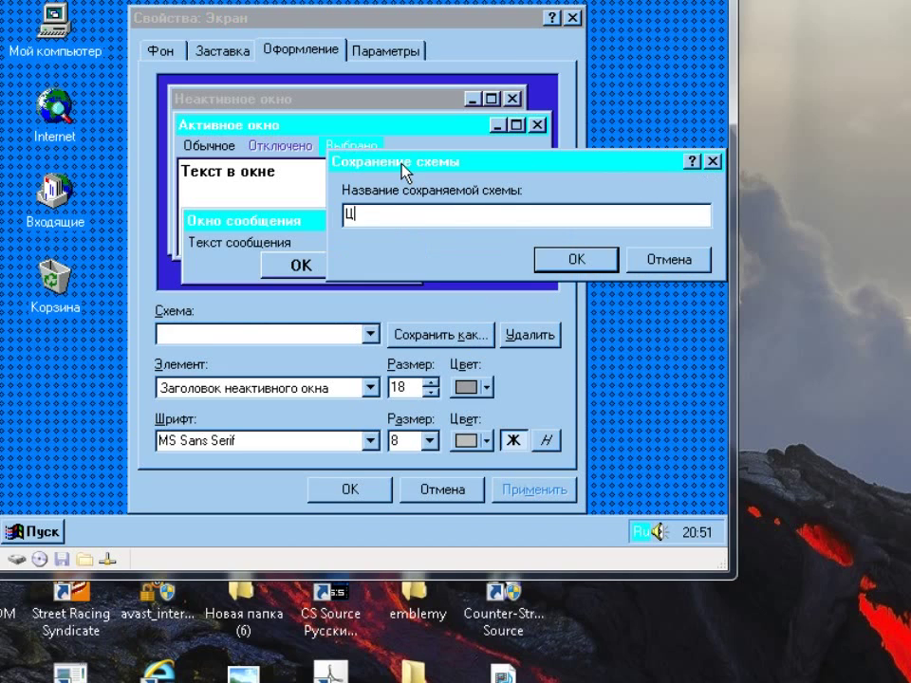
pyautogui.press('BackSpace')
pyautogui.press('BackSpace')
pyautogui.hotkey('alt', 'shift')
pyautogui.write('Windows 95')
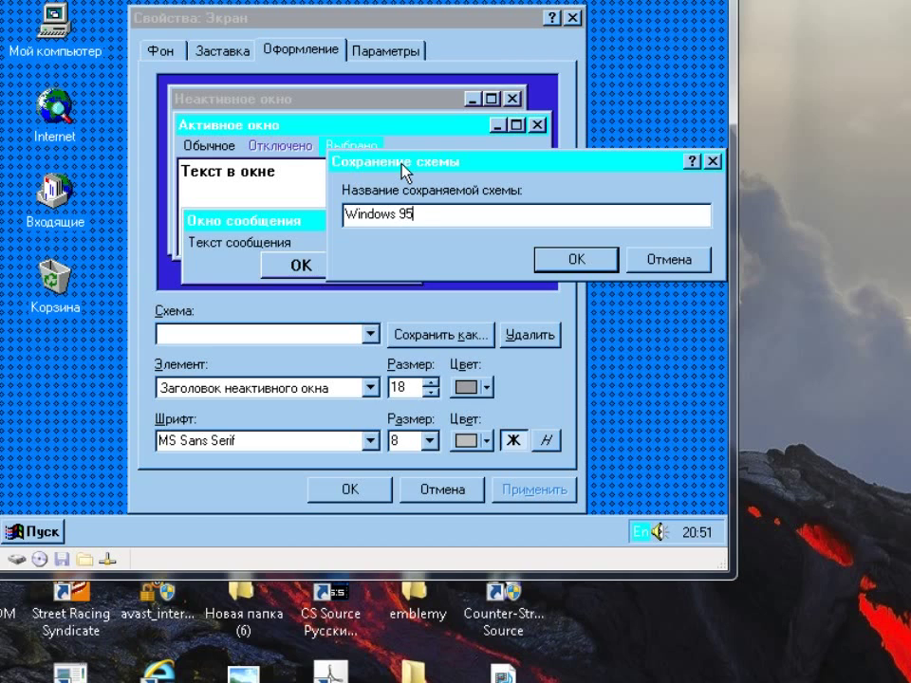
pyautogui.click(541, 260)
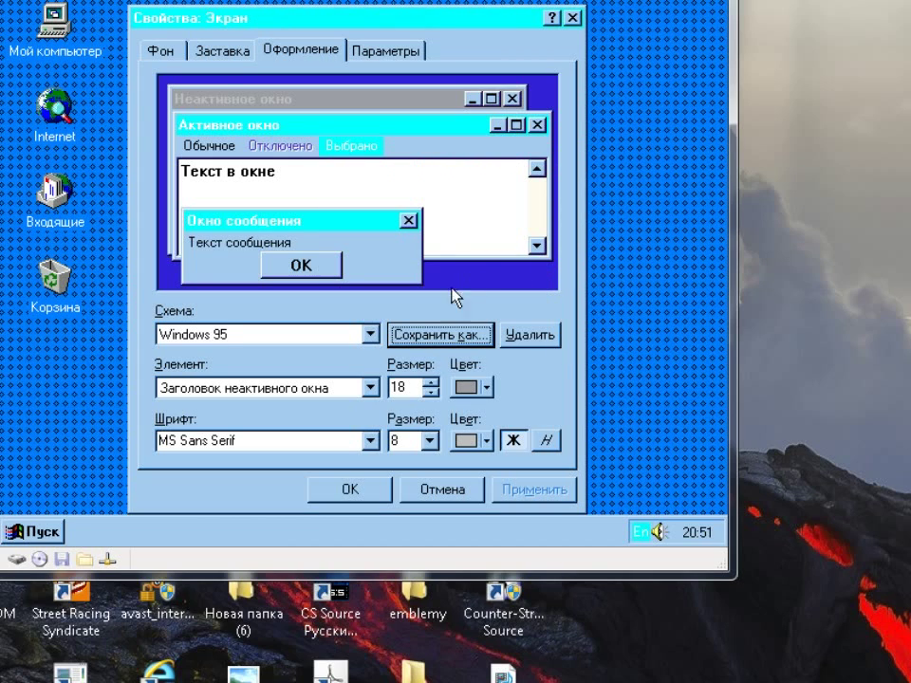
pyautogui.click(562, 489)
pyautogui.click(348, 490)
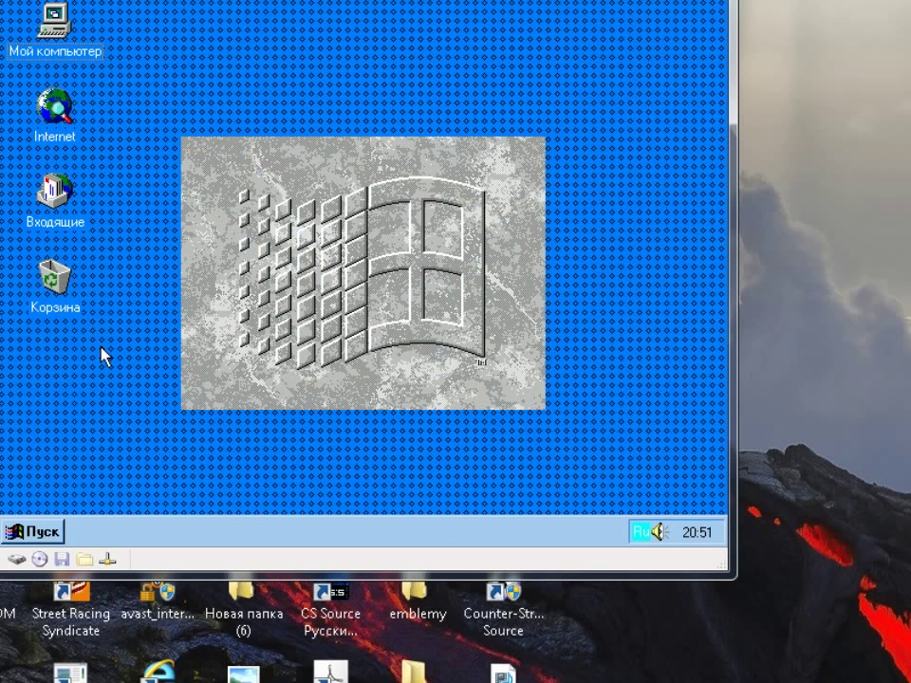
pyautogui.click(45, 534)
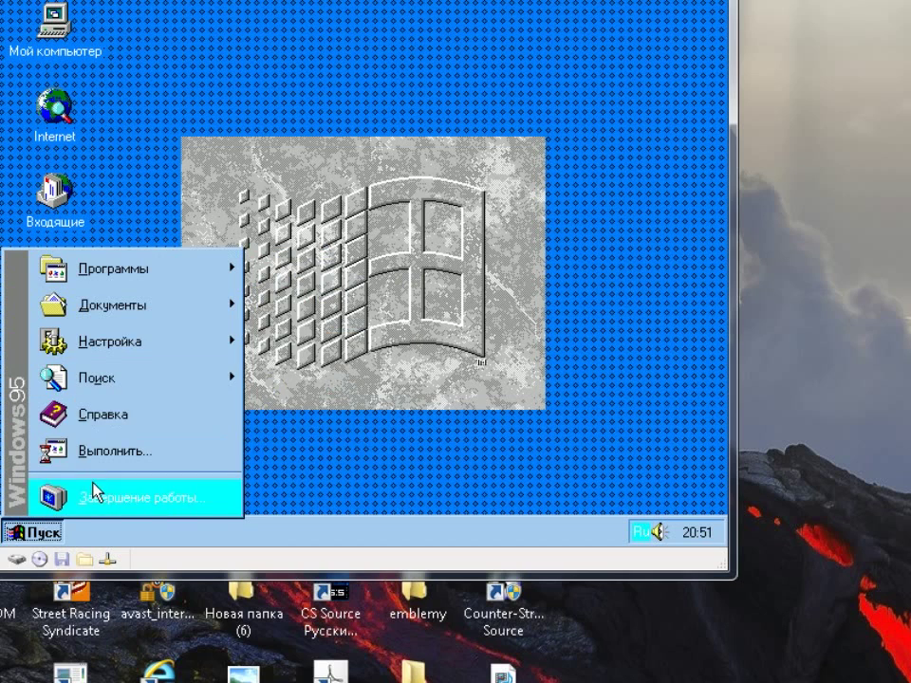
pyautogui.click(95, 460)
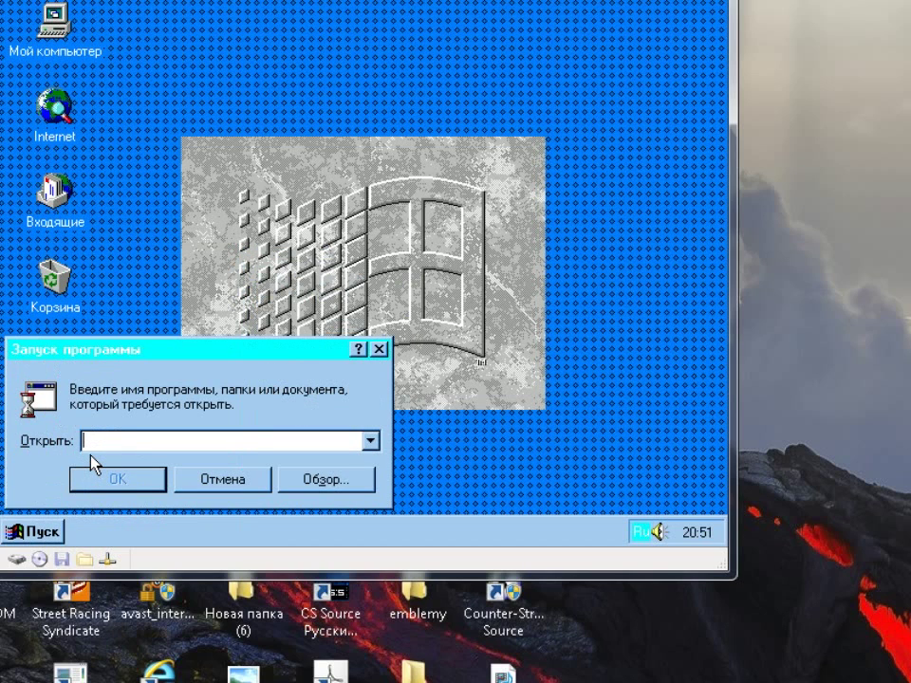
pyautogui.write('щштмук')
pyautogui.press('BackSpace')
pyautogui.press('BackSpace')
pyautogui.press('BackSpace')
pyautogui.press('BackSpace')
pyautogui.press('BackSpace')
pyautogui.press('BackSpace')
pyautogui.hotkey('alt', 'shift')
pyautogui.write('winver')
pyautogui.press('Return')
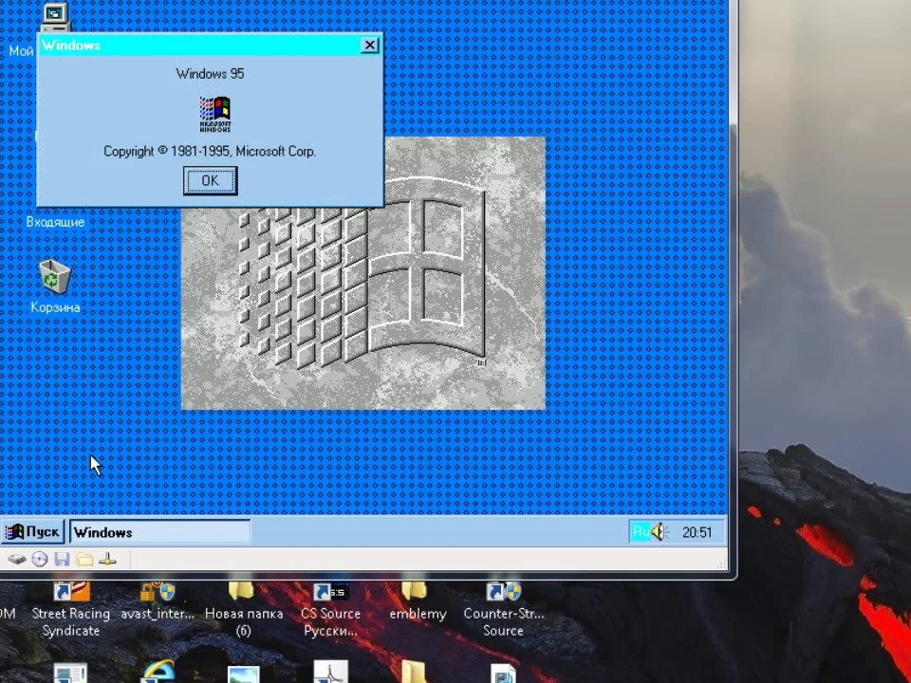
pyautogui.click(210, 180)
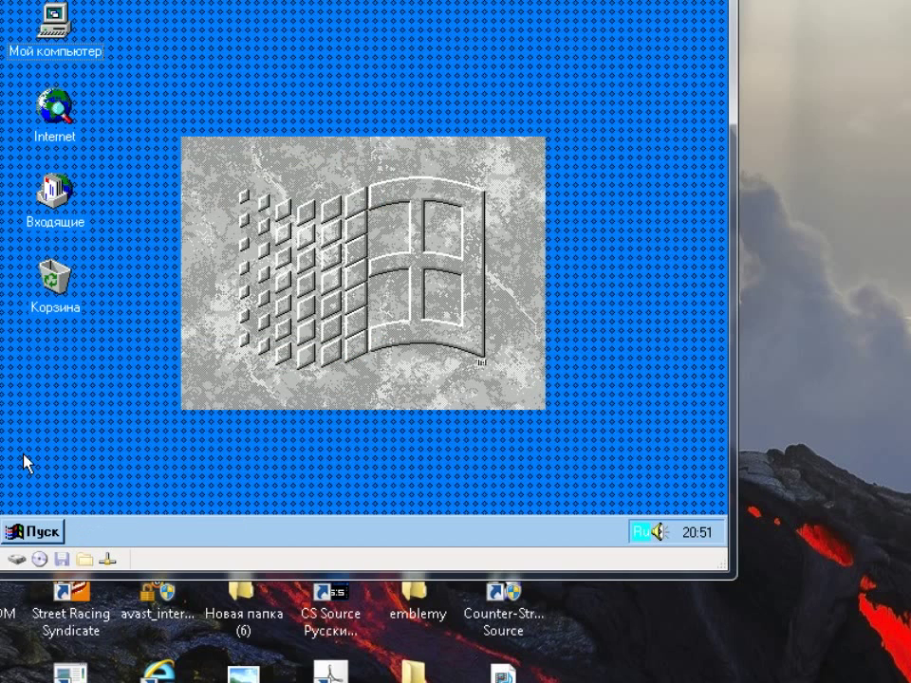
pyautogui.click(33, 533)
pyautogui.click(90, 454)
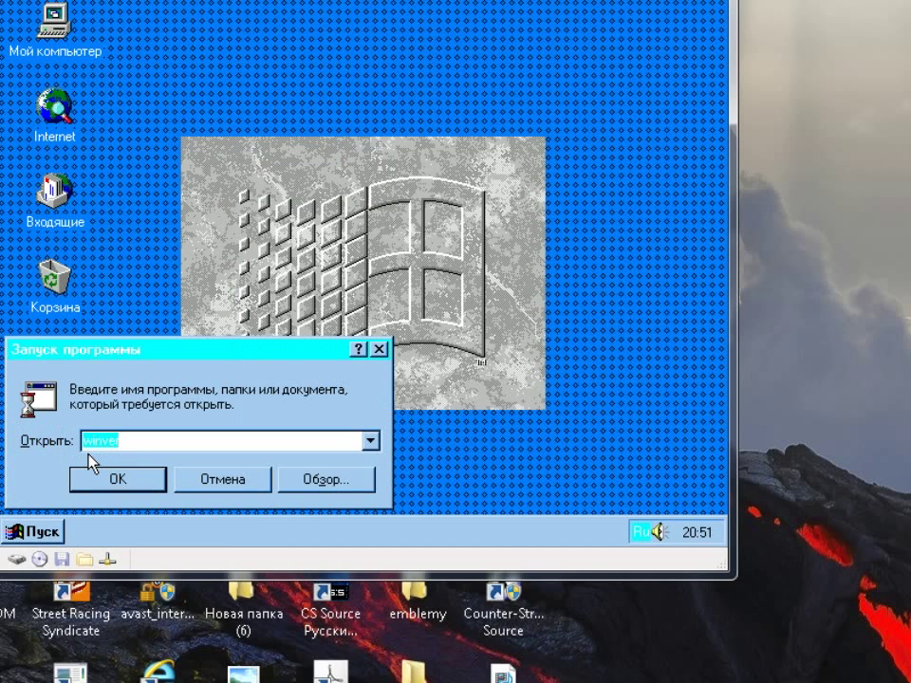
pyautogui.write('вчвшфп')
pyautogui.press('Return')
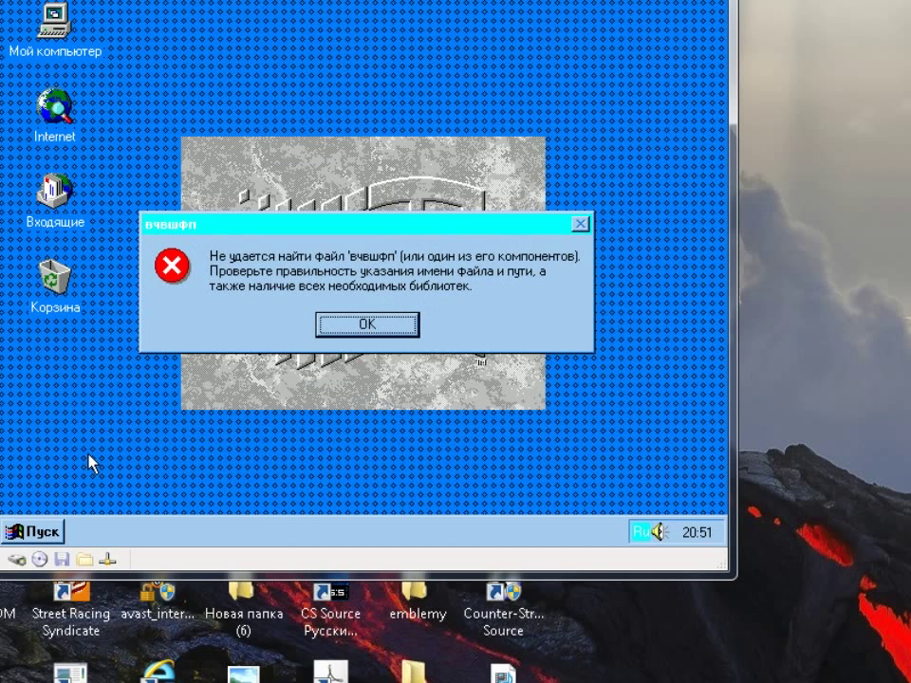
pyautogui.click(379, 321)
pyautogui.press('BackSpace')
pyautogui.hotkey('alt', 'shift')
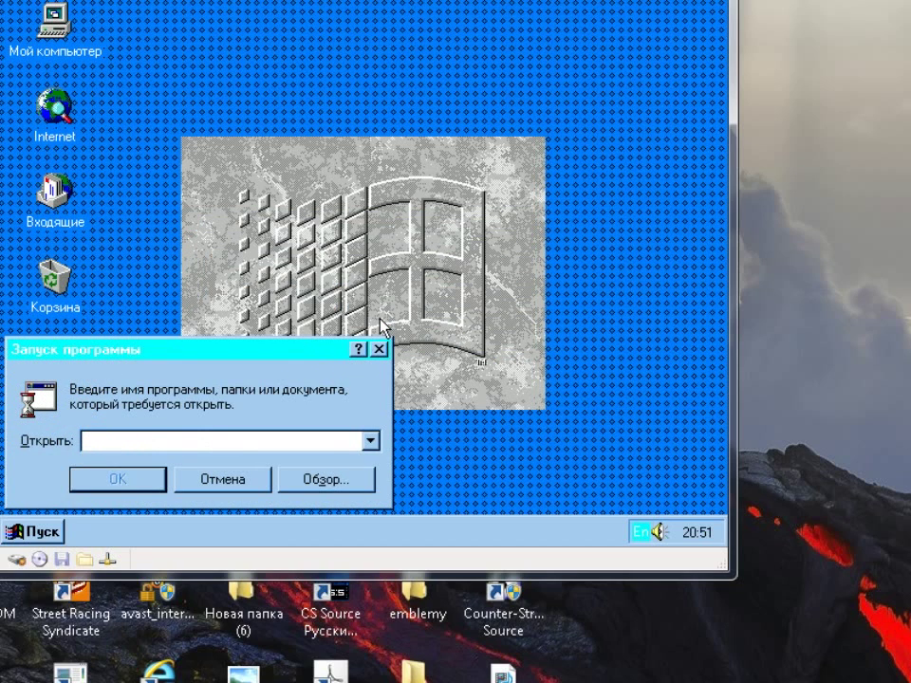
pyautogui.write('dxdiag')
pyautogui.press('Return')
pyautogui.click(379, 325)
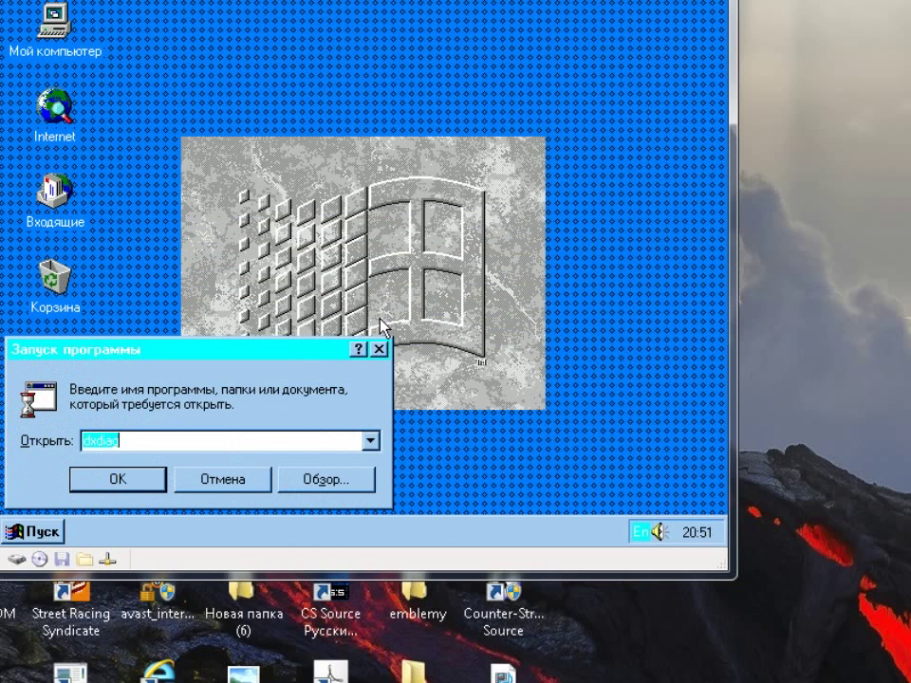
pyautogui.click(369, 442)
pyautogui.click(378, 349)
pyautogui.click(379, 349)
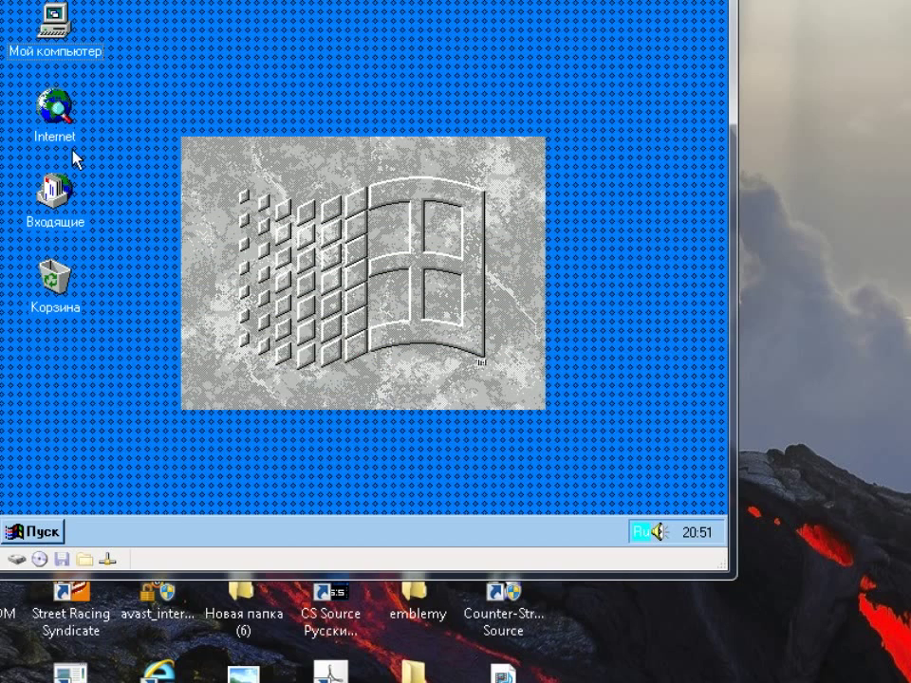
# Open Мой компьютер and the Windows 98 CD in D:, decline the upgrade, and close its window
pyautogui.doubleClick(63, 21)
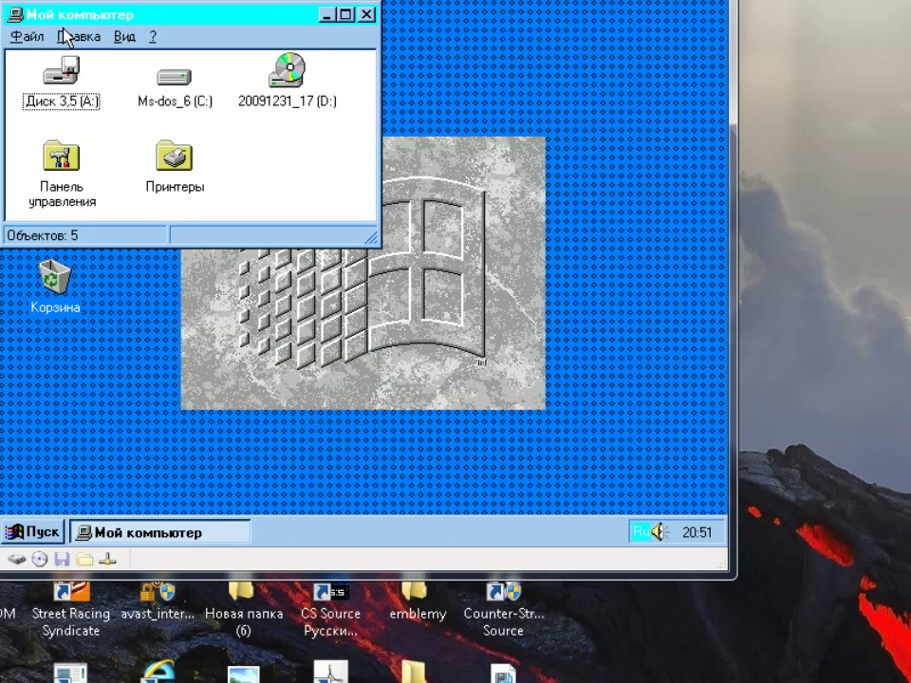
pyautogui.press('super')
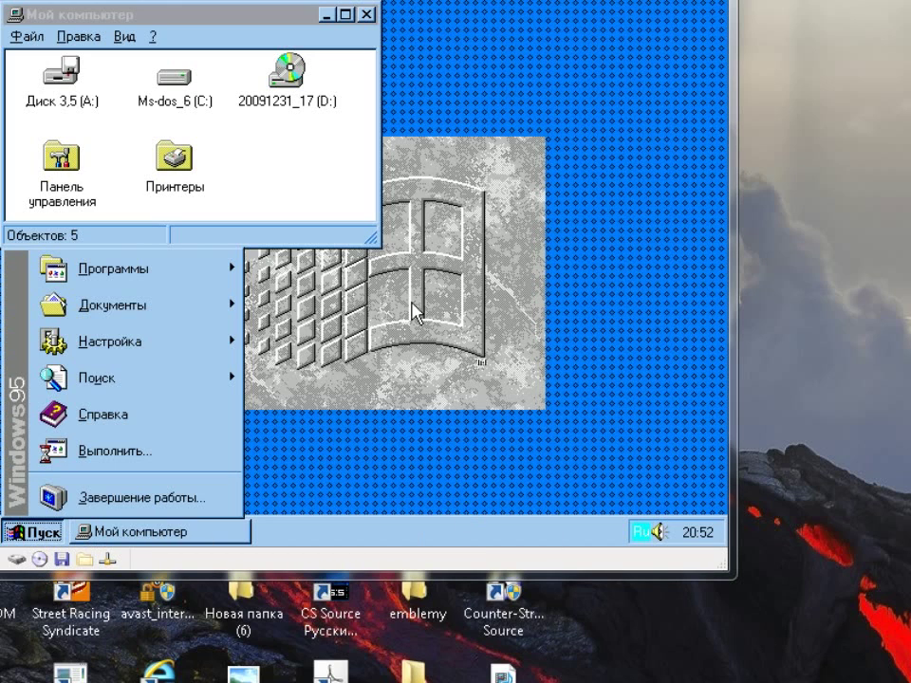
pyautogui.doubleClick(292, 77)
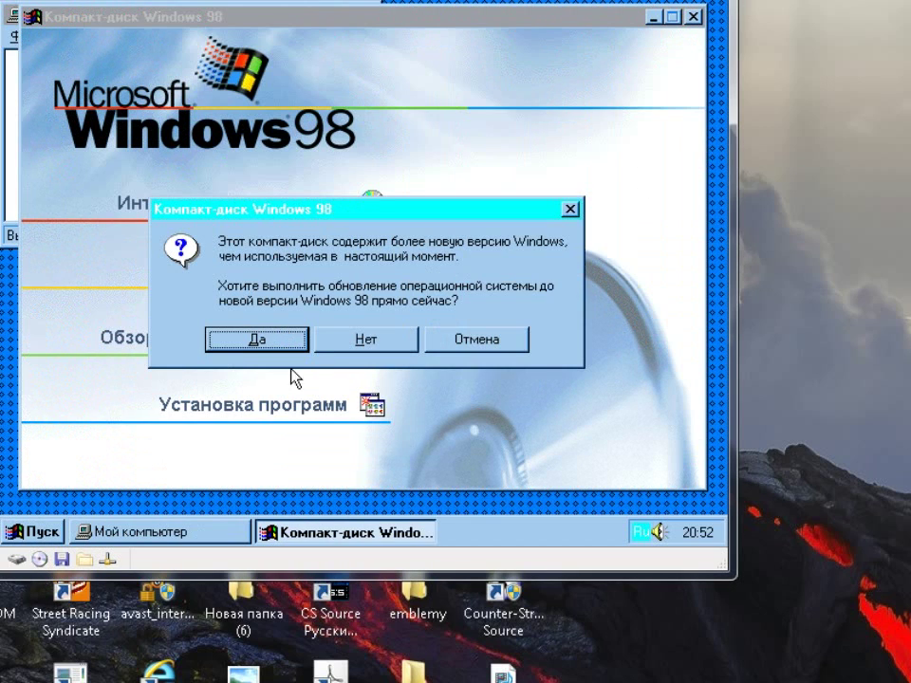
pyautogui.click(406, 346)
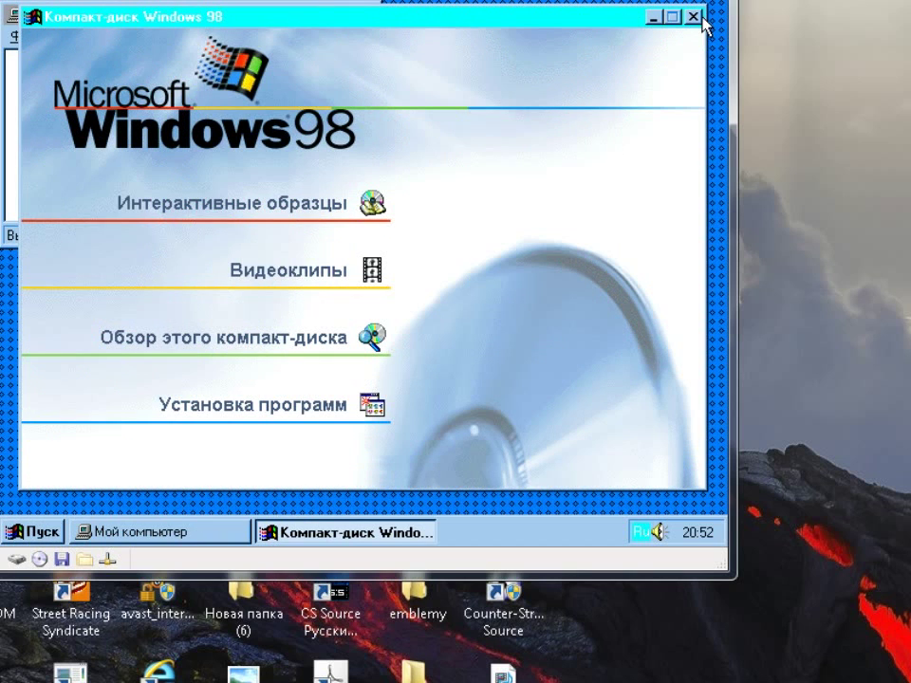
pyautogui.click(692, 16)
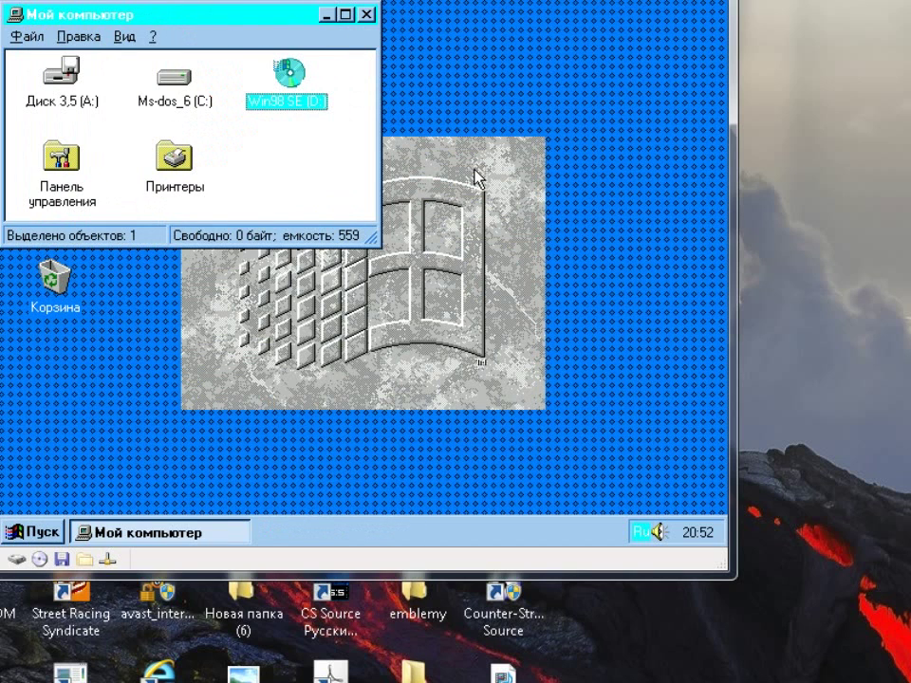